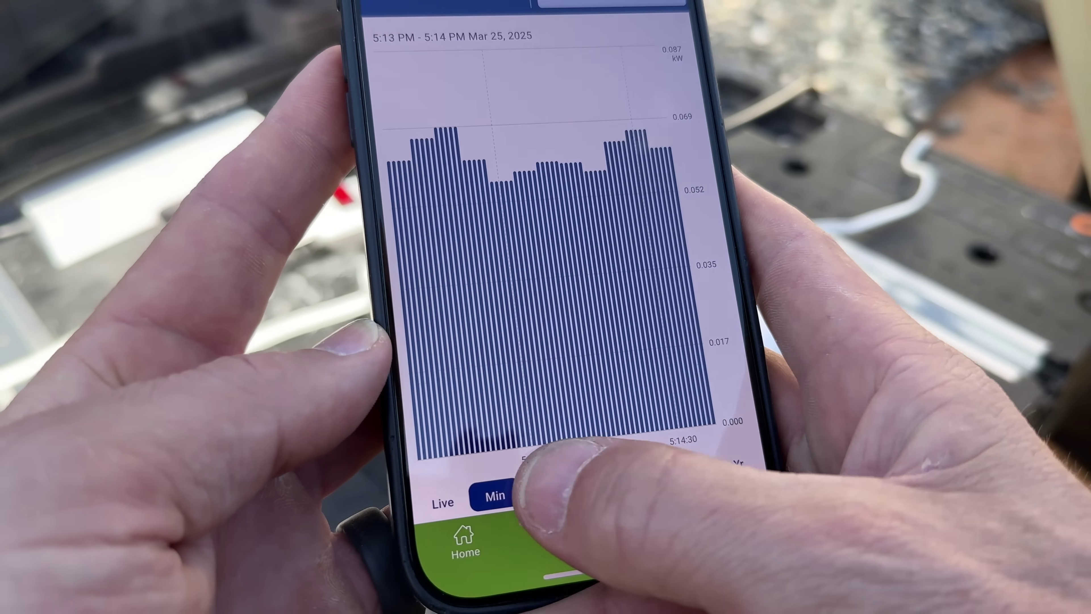
left_click(525, 505)
left_click(576, 498)
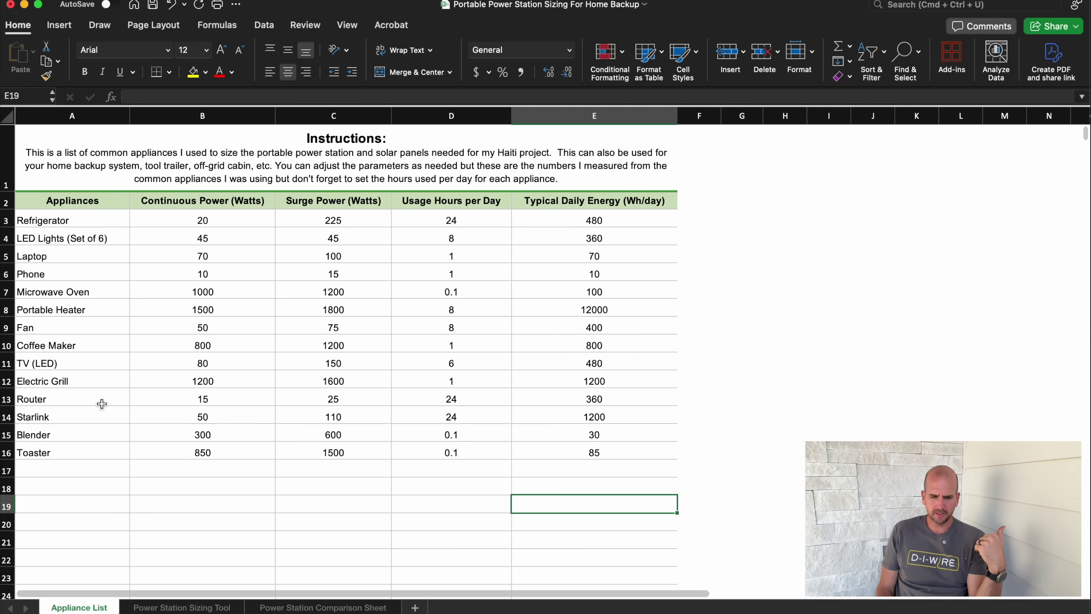
- Review the refrigerator's continuous power, surge power, usage hours and daily energy in the appliance list
left_click(183, 225)
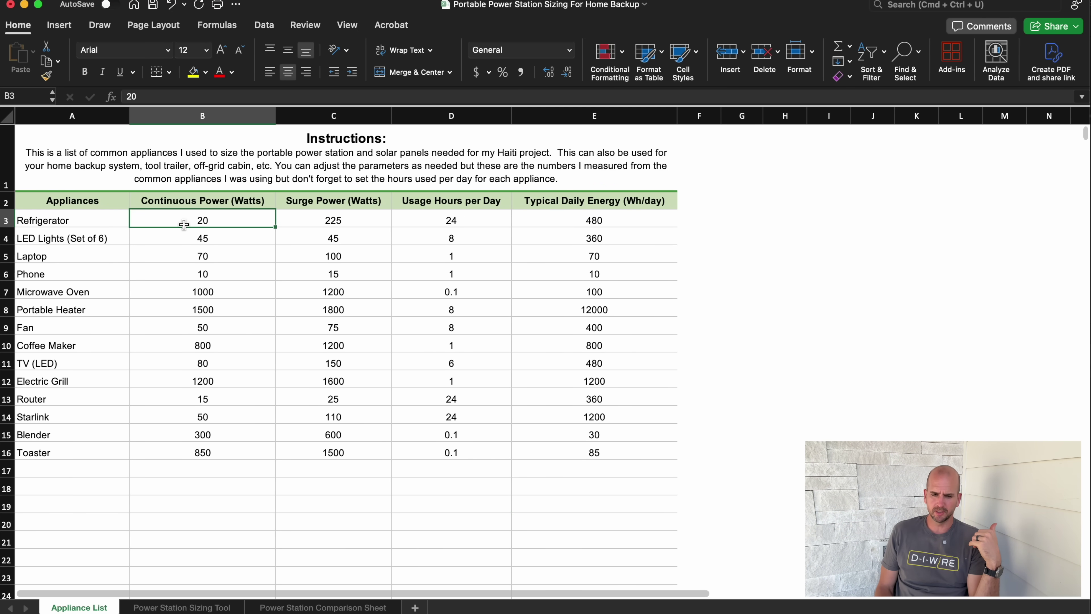
key("Tab")
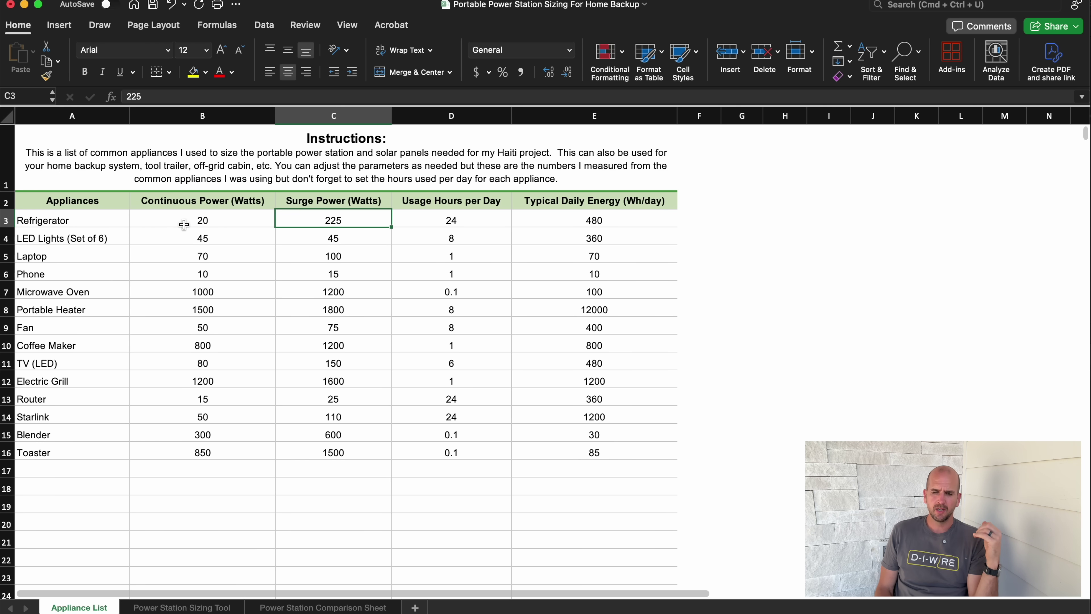
key("Tab")
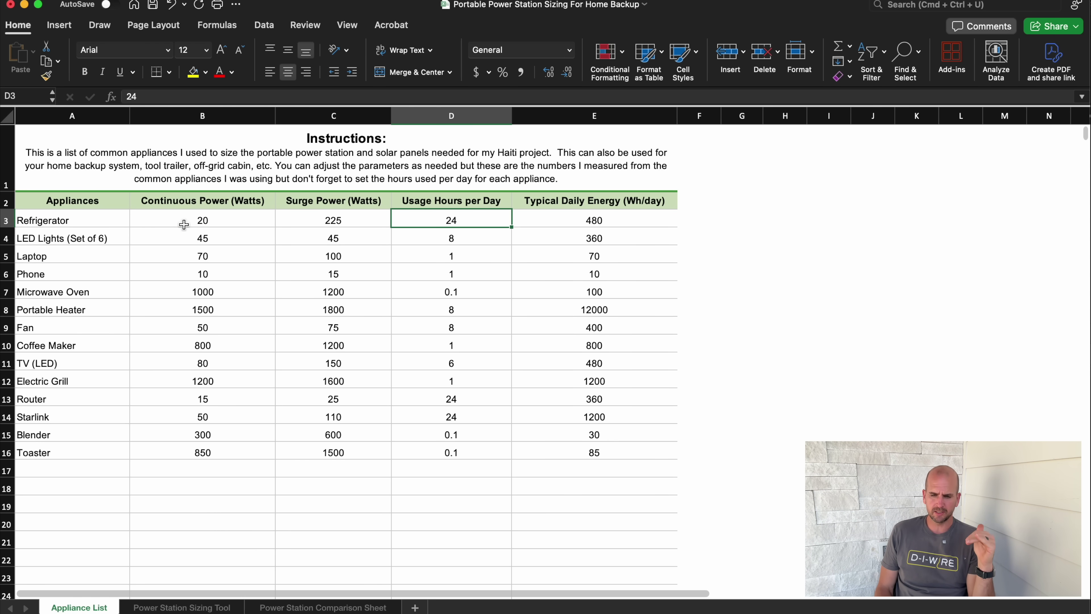
key("Tab")
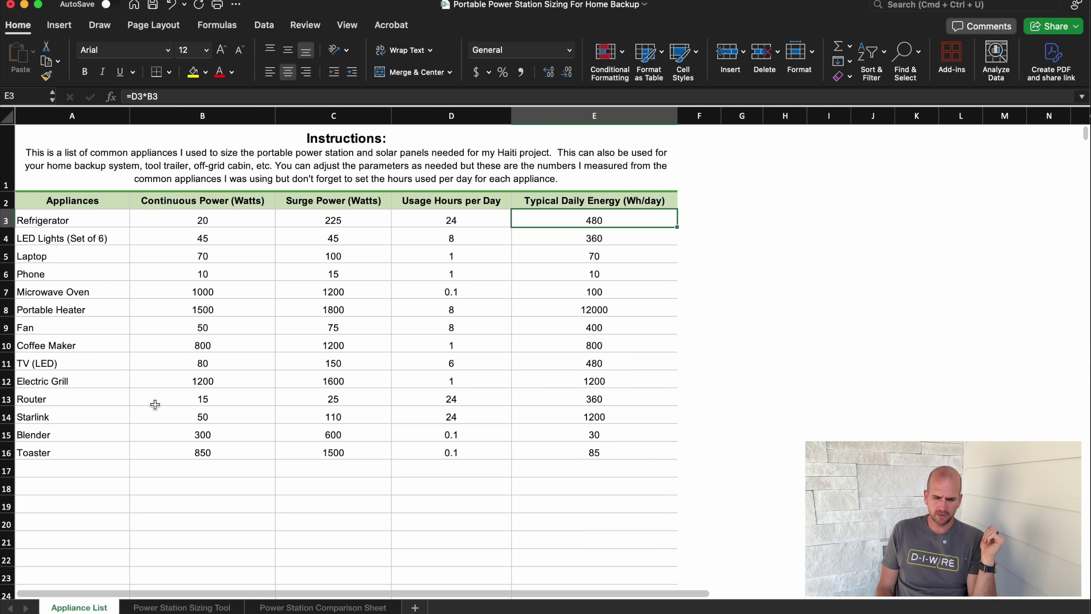
- Set Starlink's continuous power to 60 watts in the appliance list
left_click(163, 418)
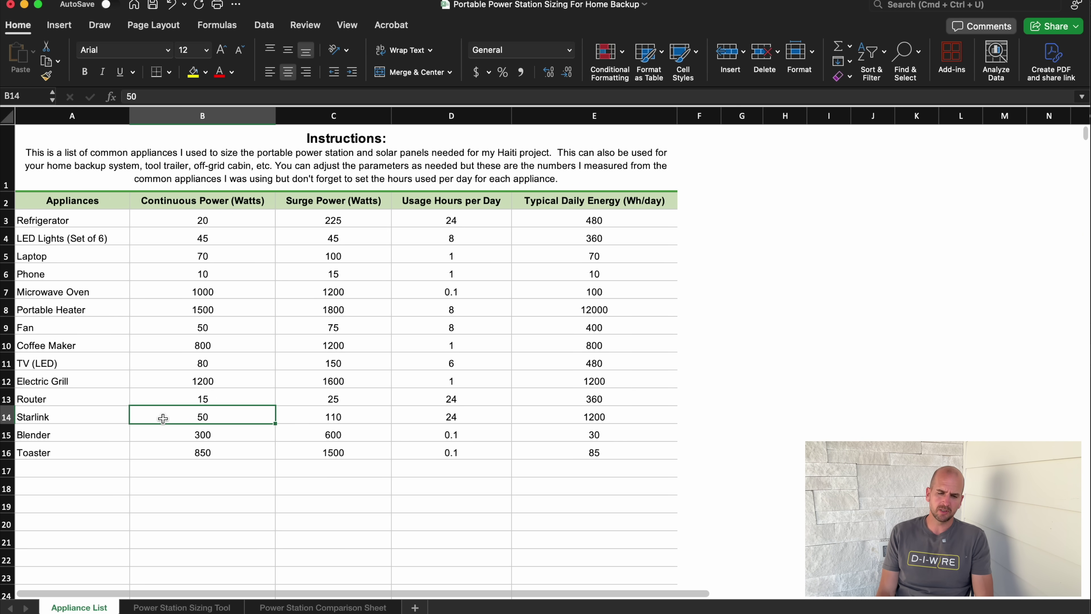
double_click(163, 418)
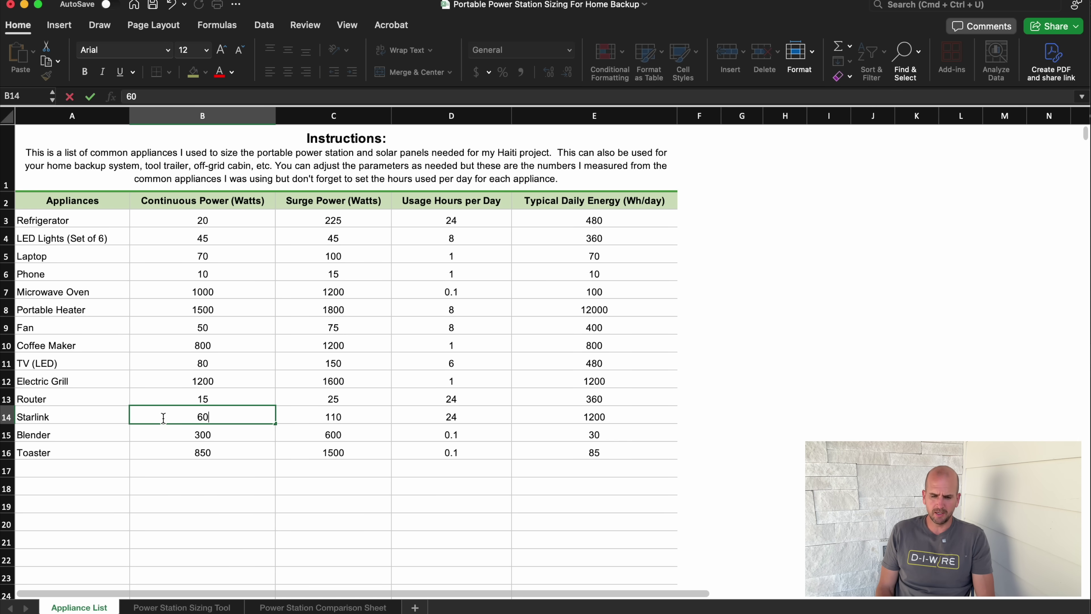
left_click(324, 416)
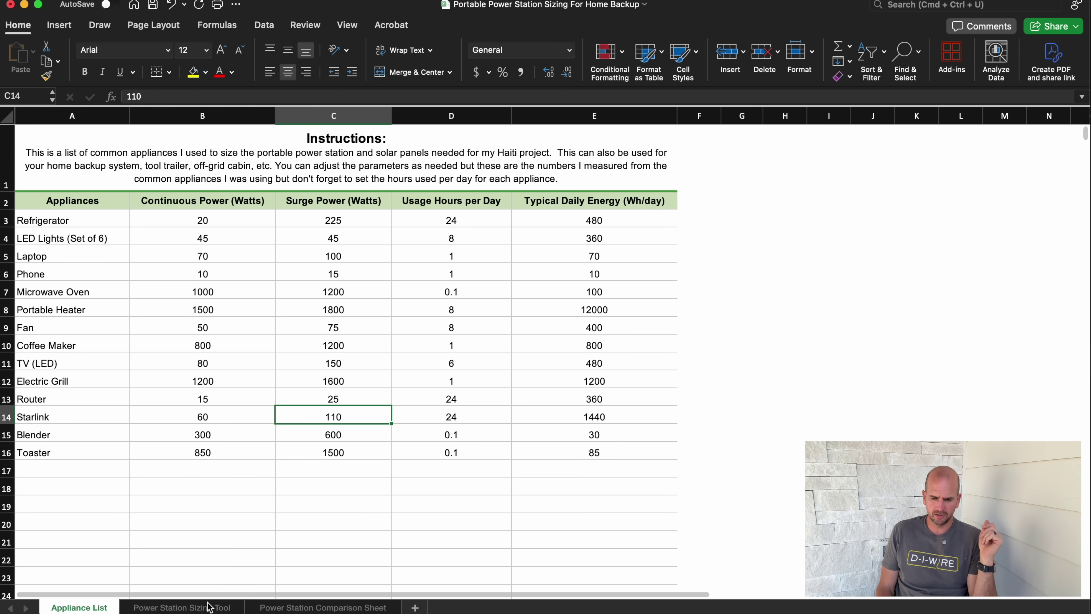
- Add TV (LED) in the first empty appliance row of the Power Station Sizing Tool sheet
left_click(195, 608)
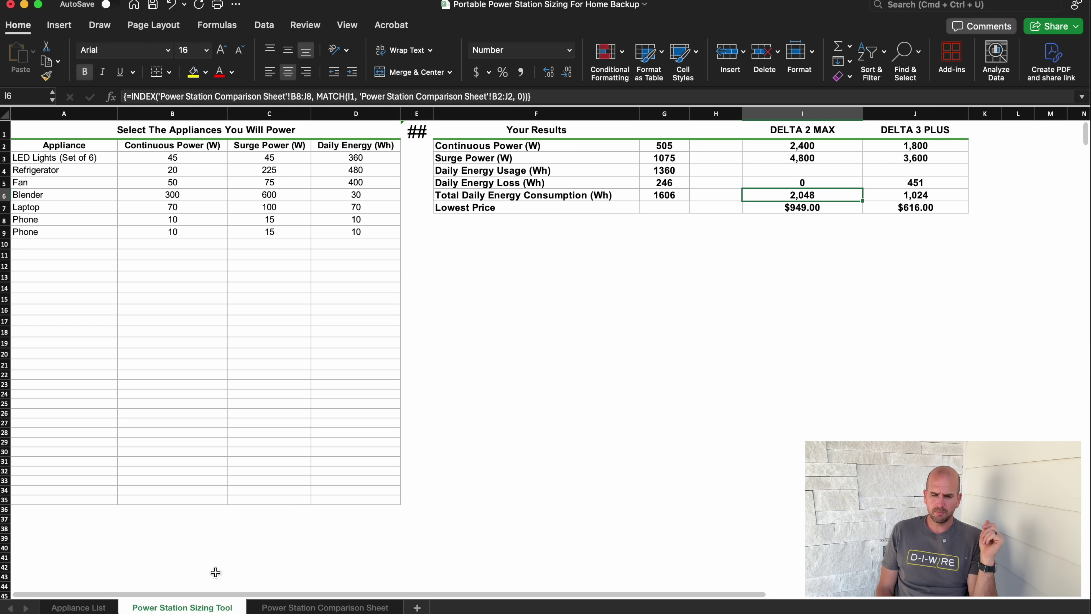
scroll(358, 302, "left", 1)
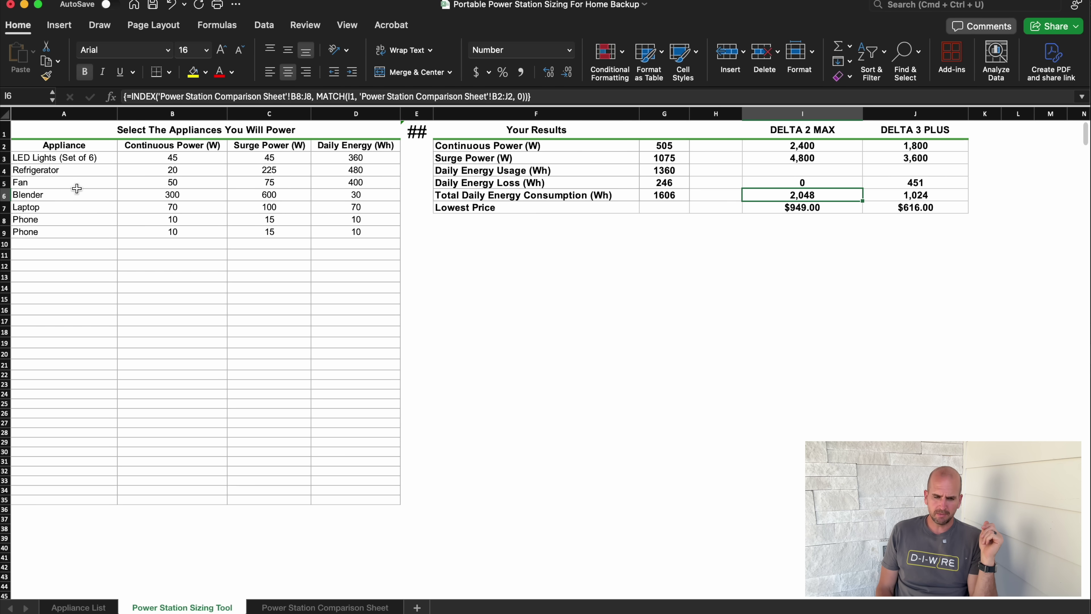
left_click(87, 243)
left_click(122, 243)
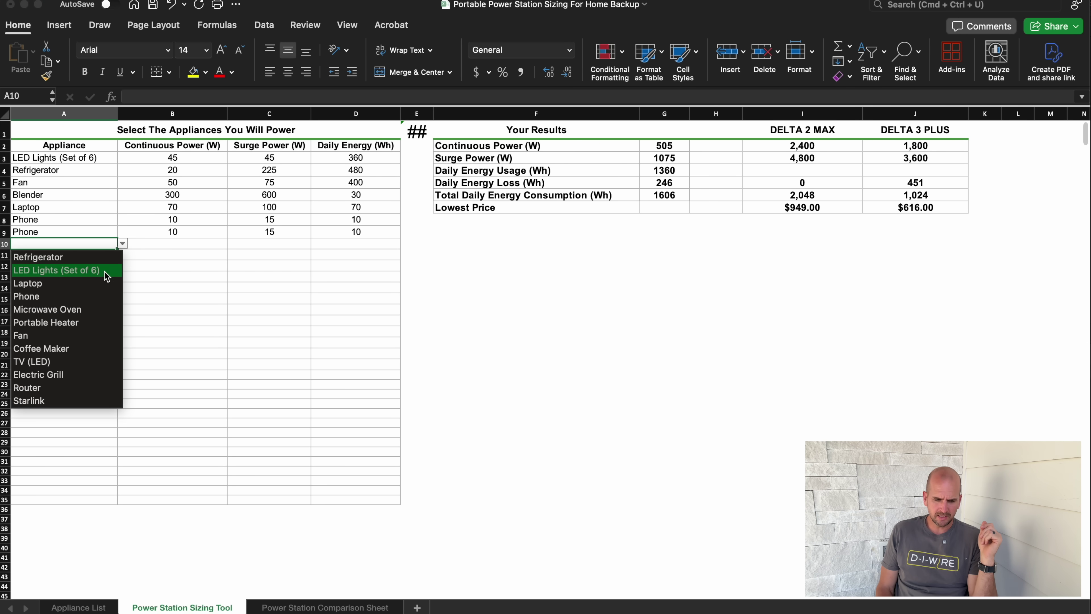
left_click(77, 361)
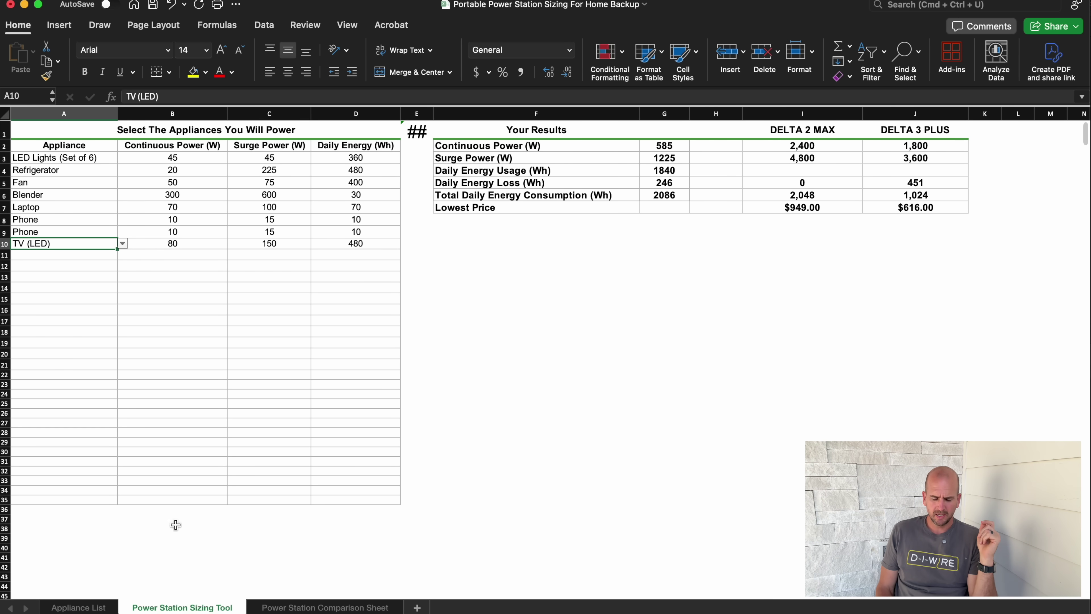
- Set the LED TV's continuous power to 30 watts on the Appliance List sheet
left_click(99, 607)
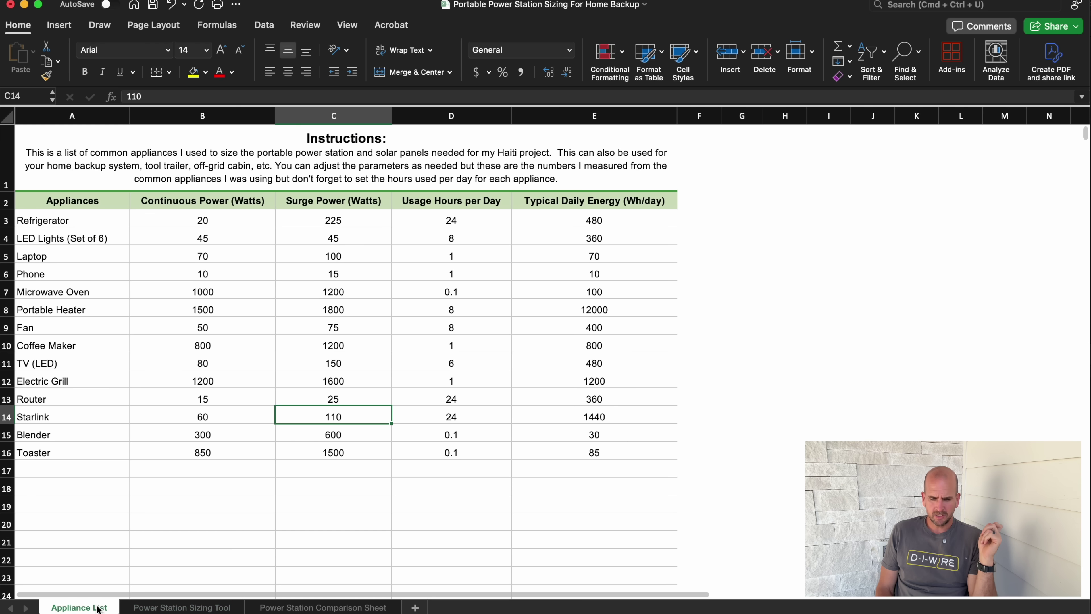
left_click(209, 368)
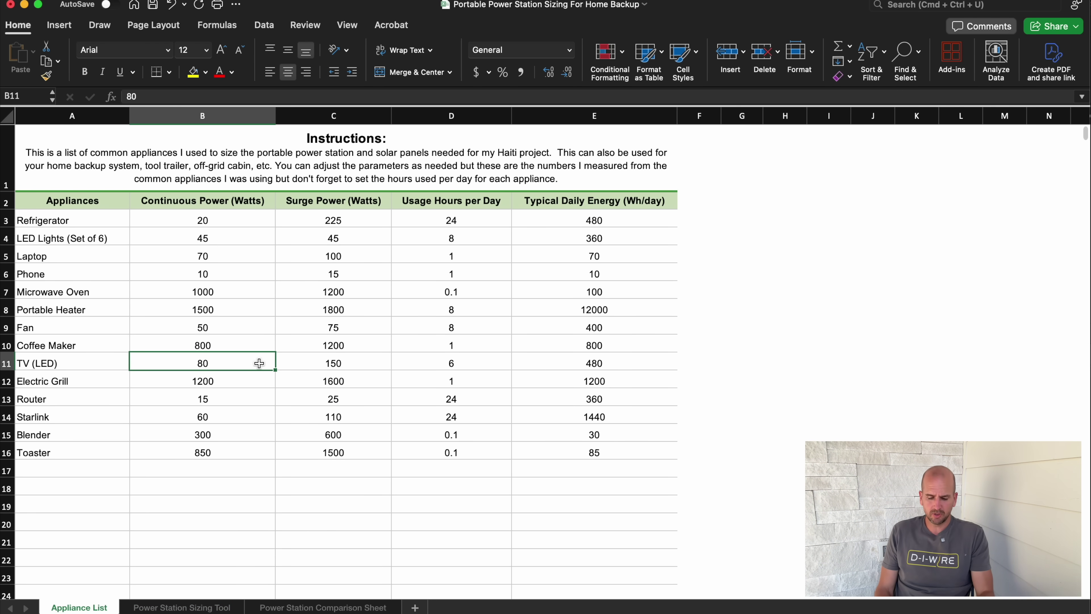
type("30")
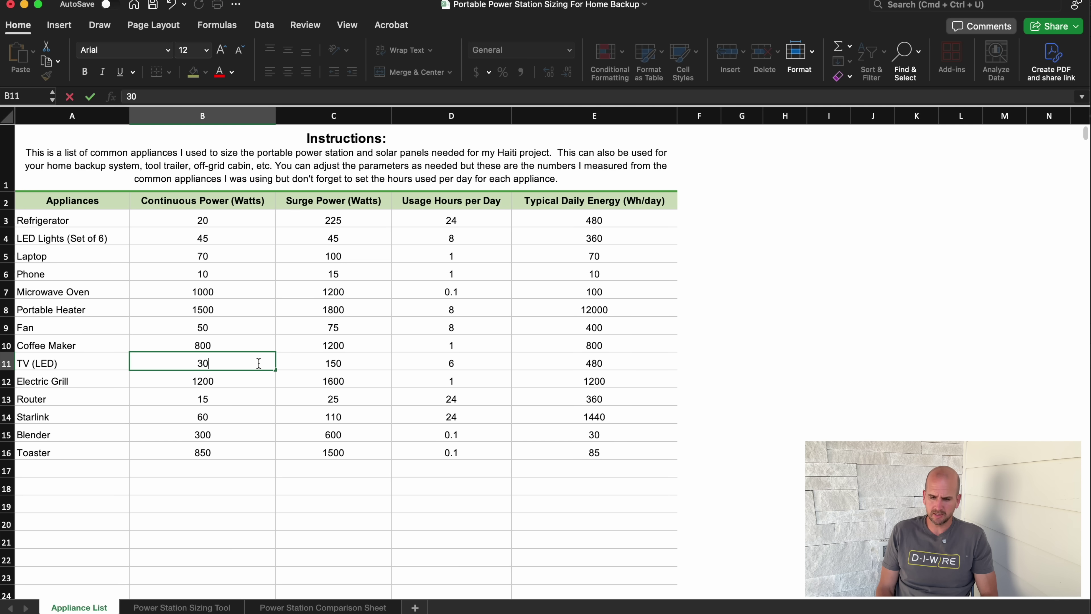
left_click(472, 362)
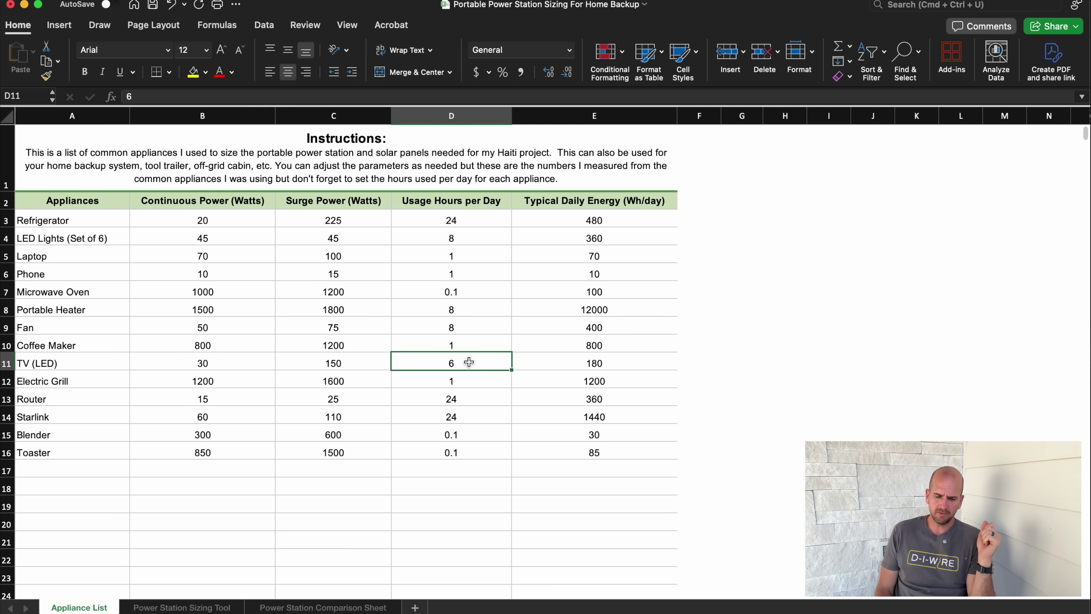
- Examine the sizing tool's results for continuous power, surge power, daily energy usage, energy loss and total daily consumption
left_click(213, 607)
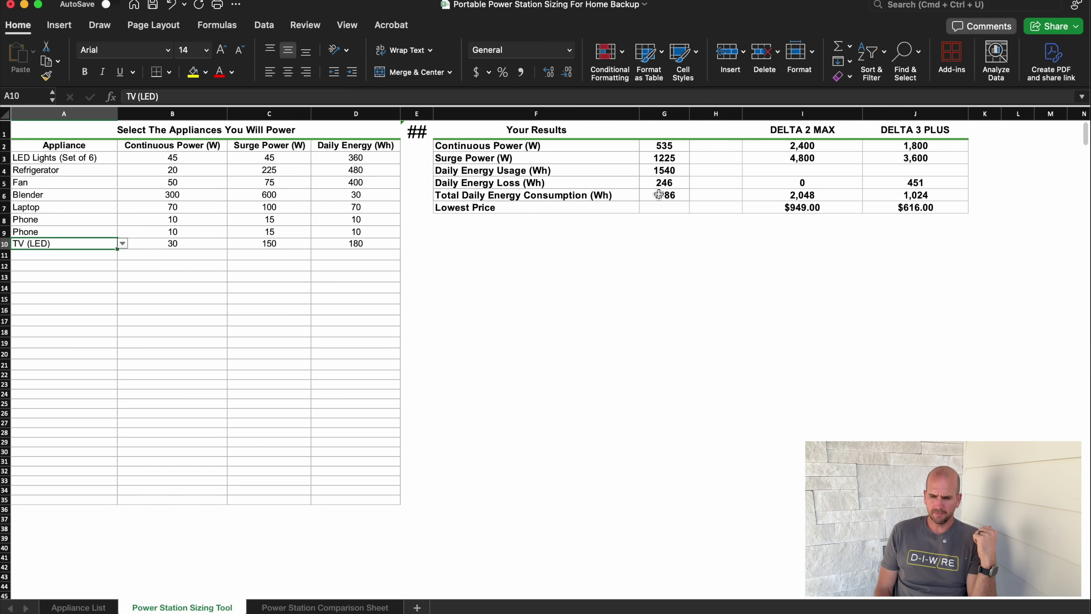
left_click(677, 147)
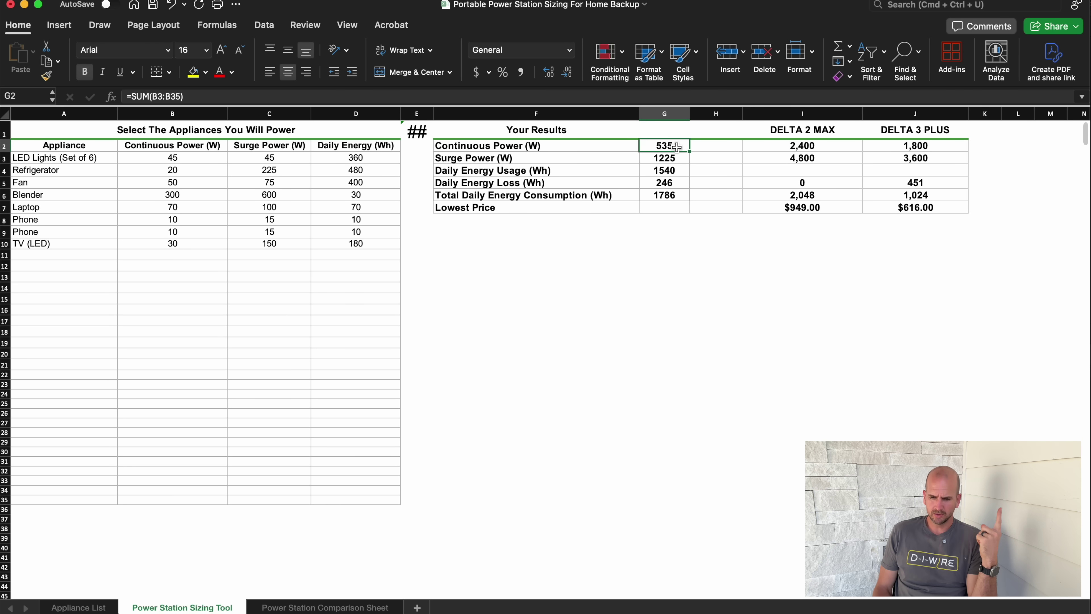
key("Down")
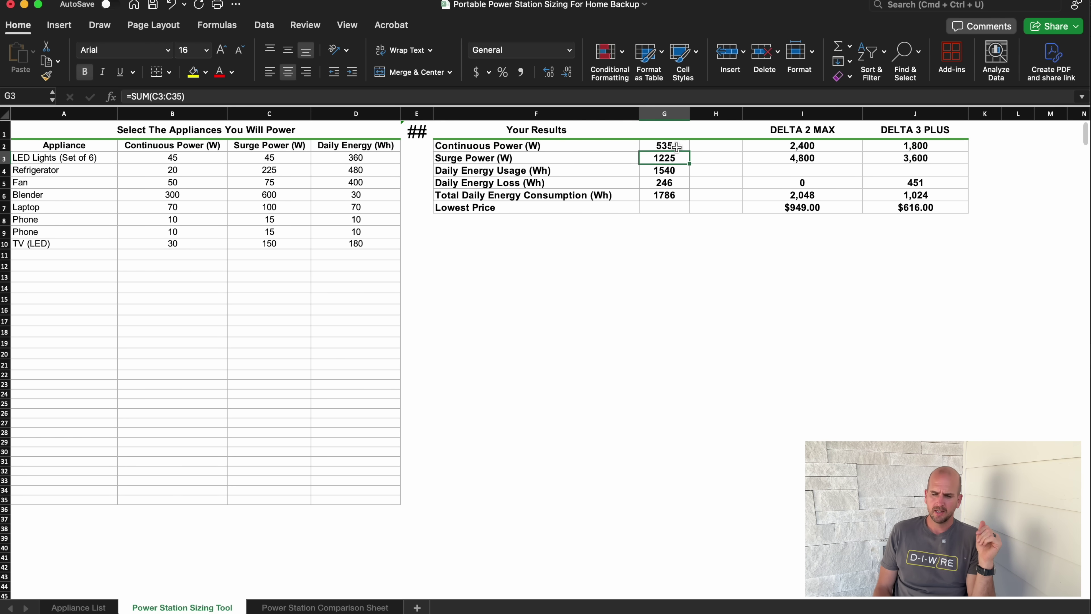
key("Down")
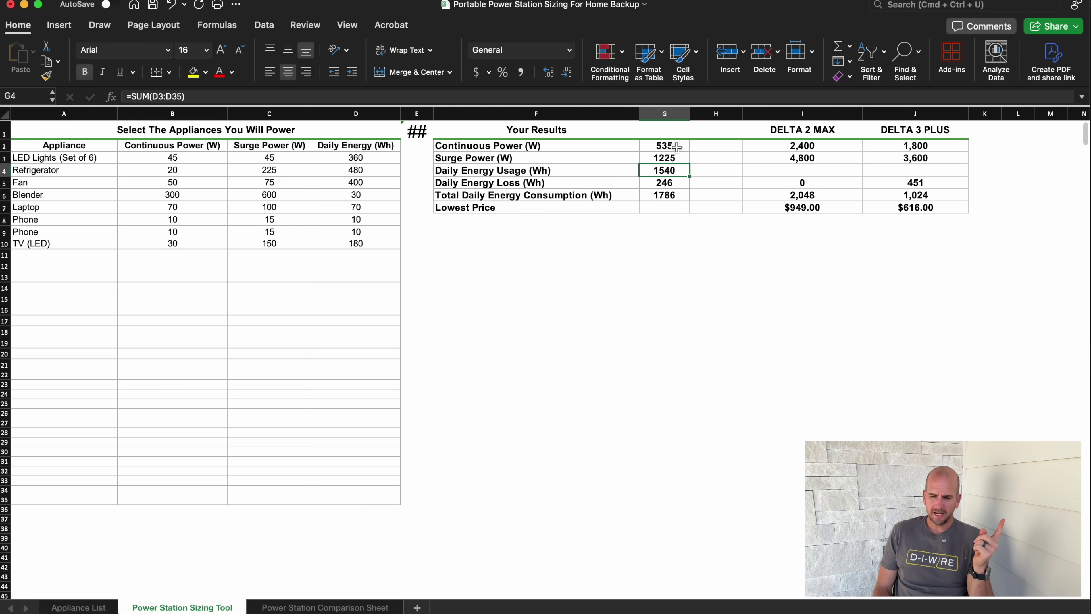
key("Down")
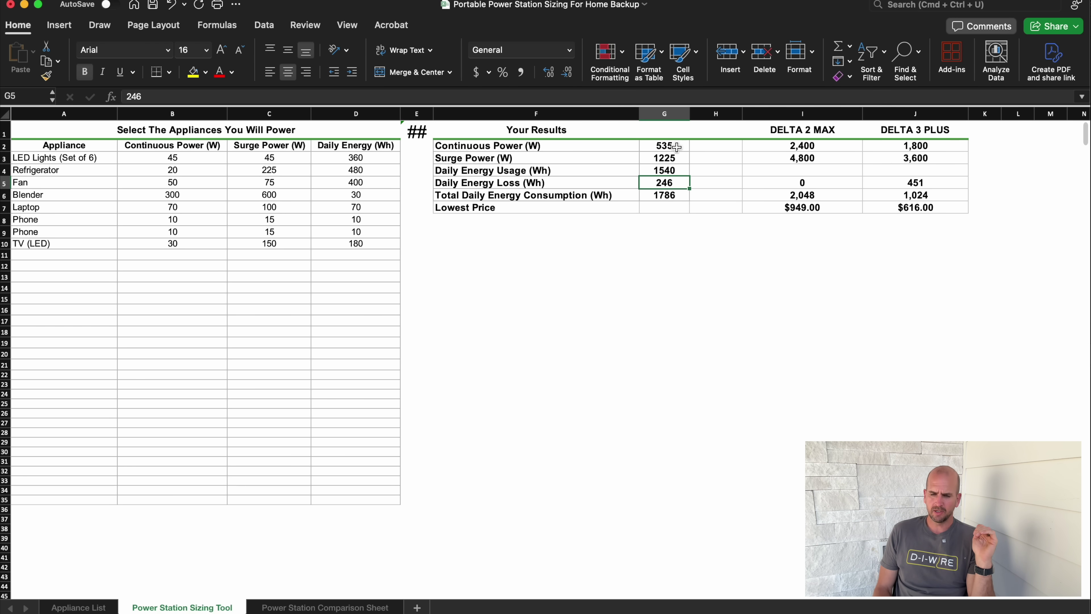
key("Up")
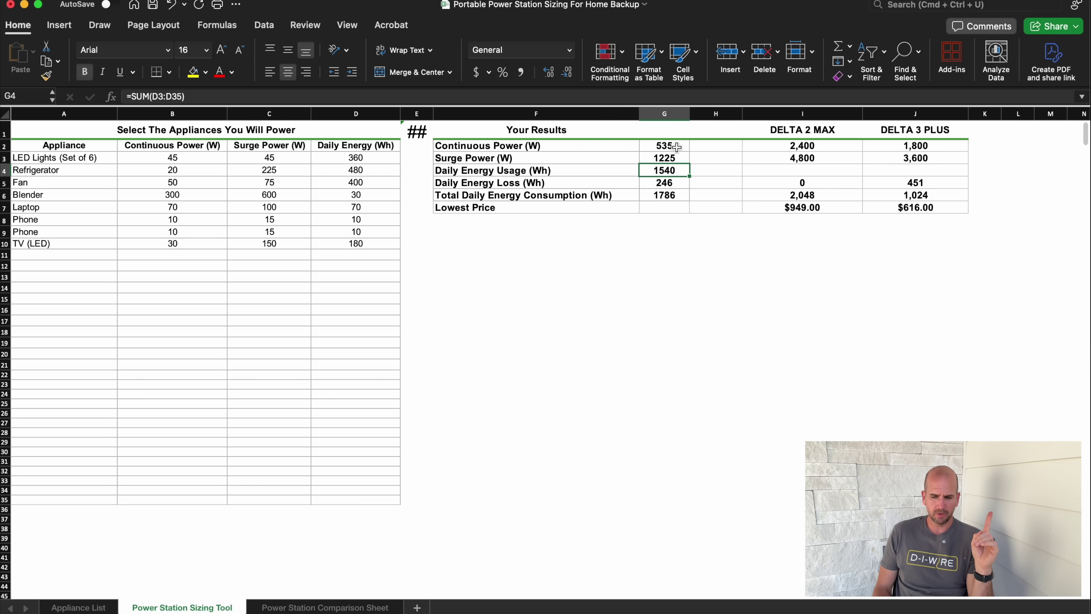
key("Down")
key("Down")
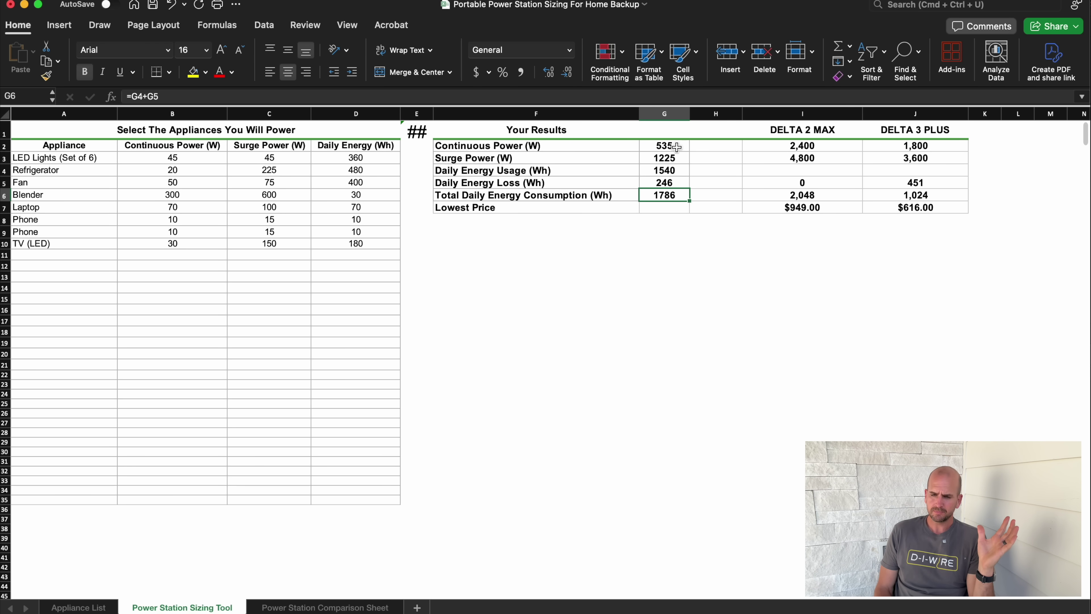
- Choose DELTA 2 as the first power station compared beside the sizing results
left_click(847, 130)
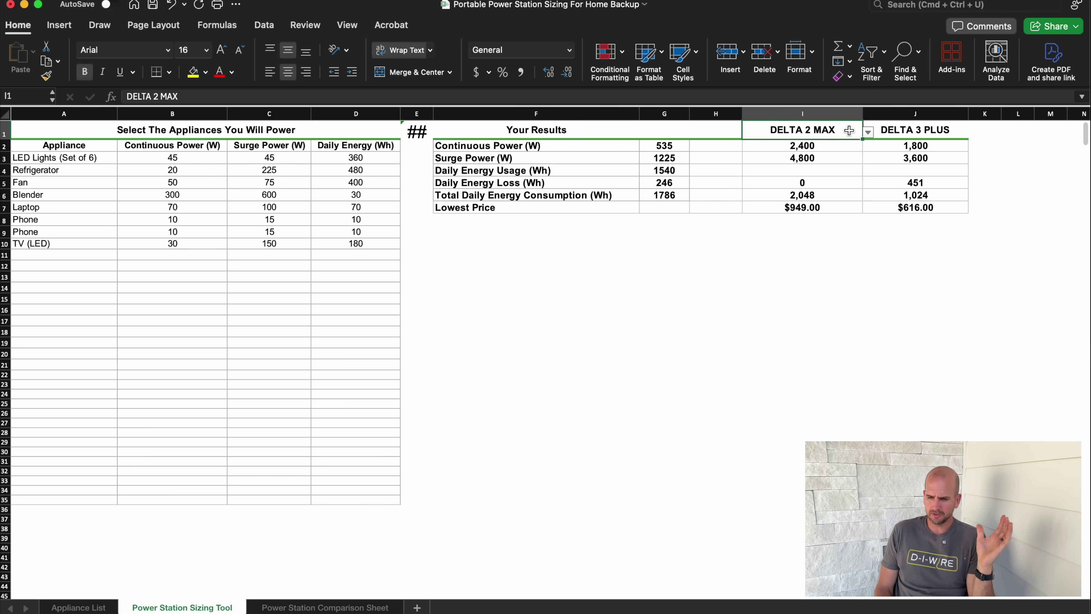
left_click(868, 133)
left_click(794, 199)
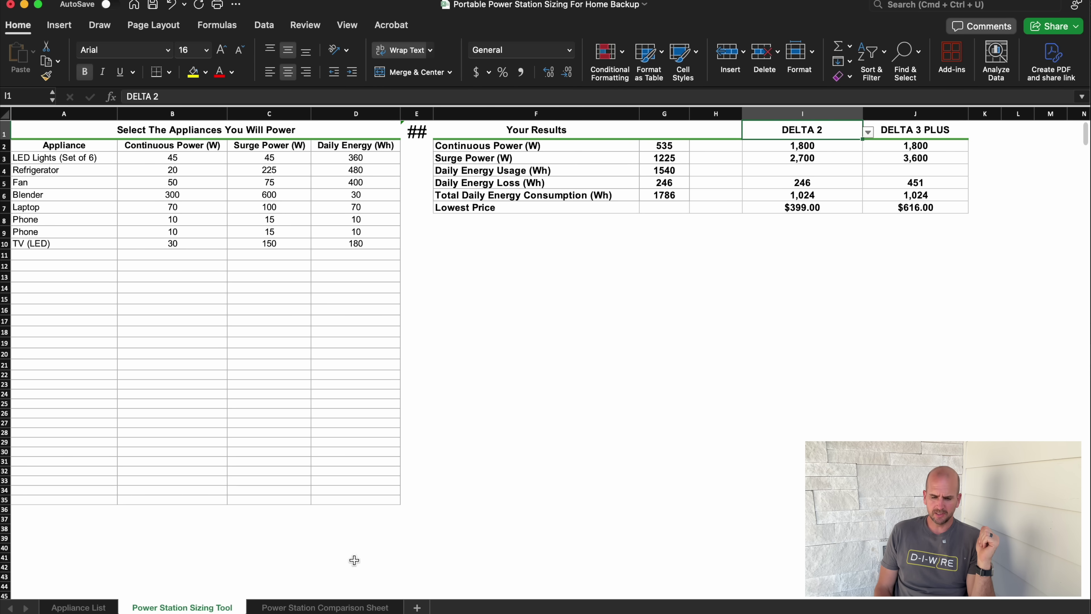
- View the Power Station Comparison Sheet, and check the DELTA 2's continuous power, surge power and daily energy loss in the sizing tool
left_click(337, 606)
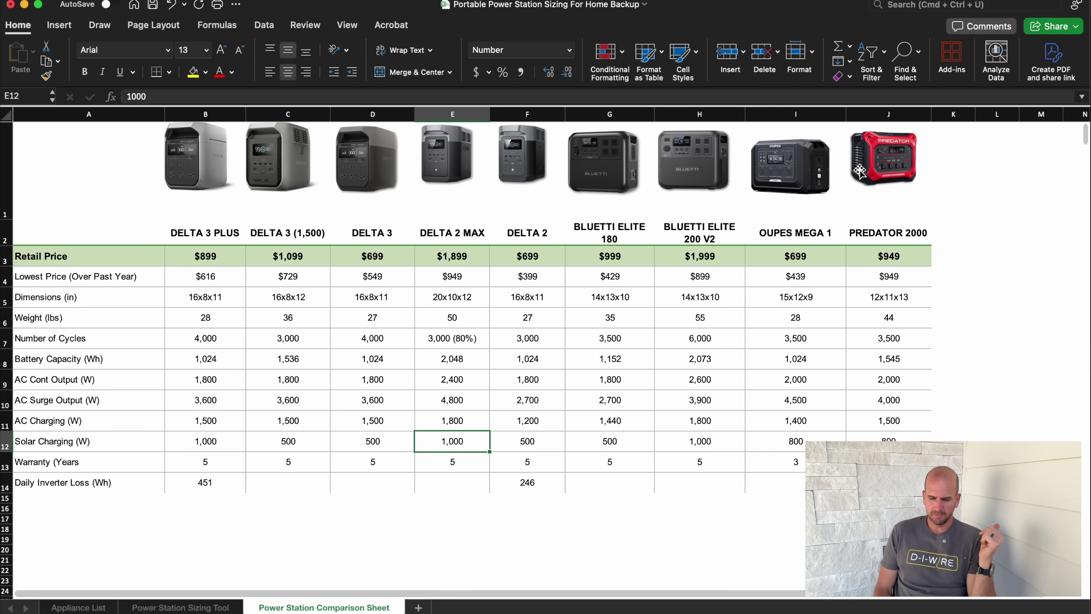
left_click(198, 608)
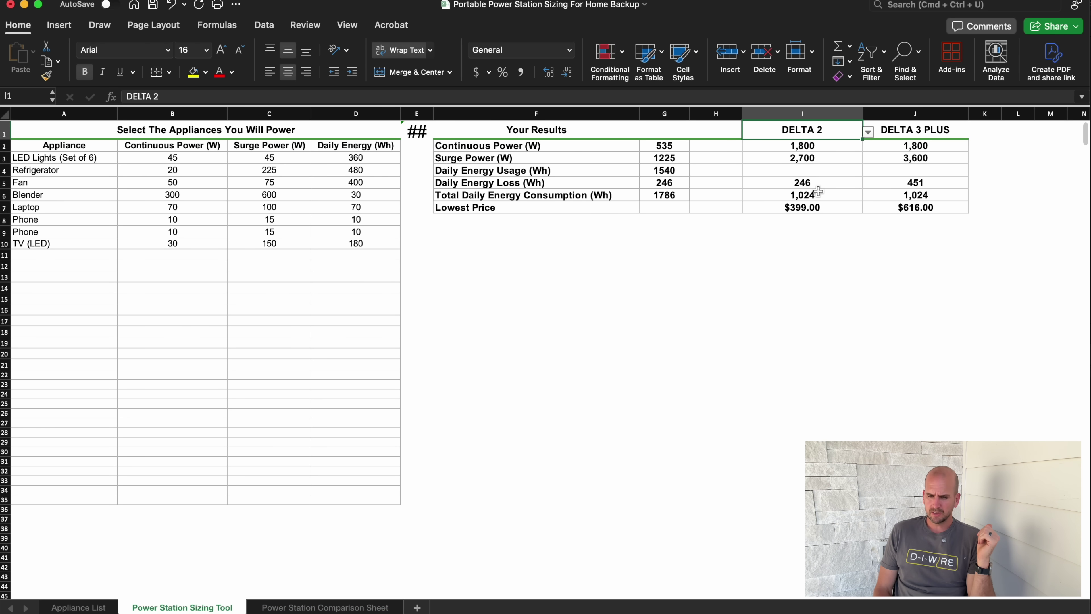
left_click(827, 149)
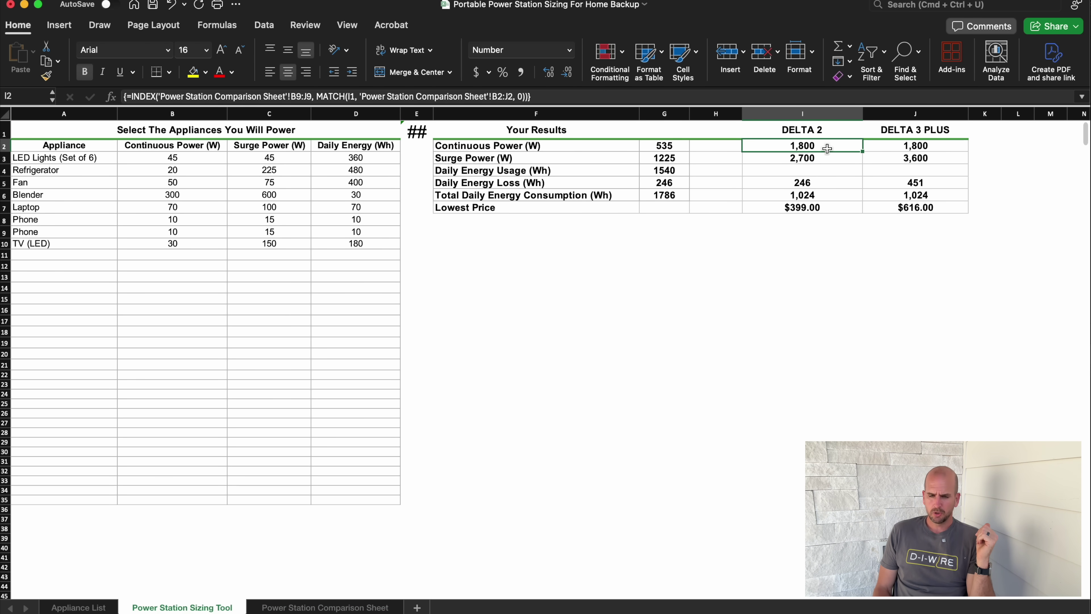
key("Down")
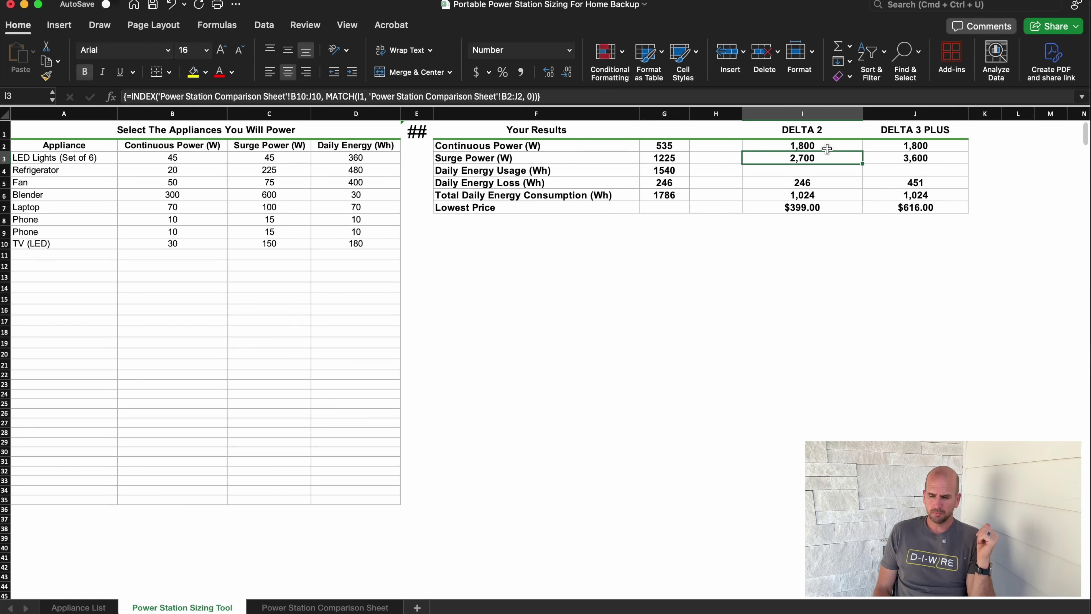
key("Down")
key("Down")
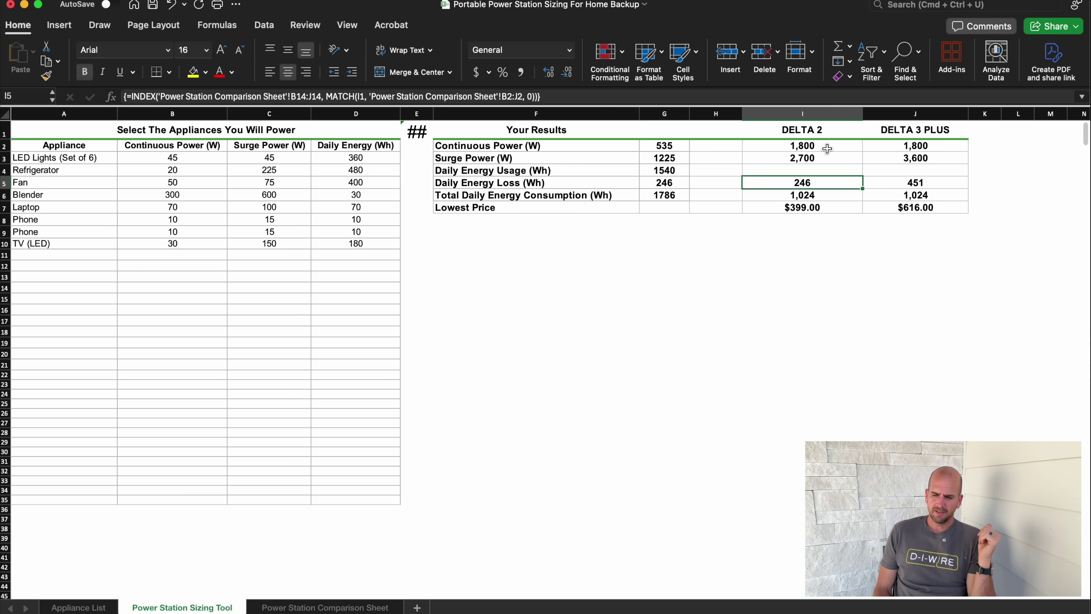
- Examine the Daily Inverter Loss row across all power stations on the comparison sheet
left_click(325, 607)
left_click(219, 489)
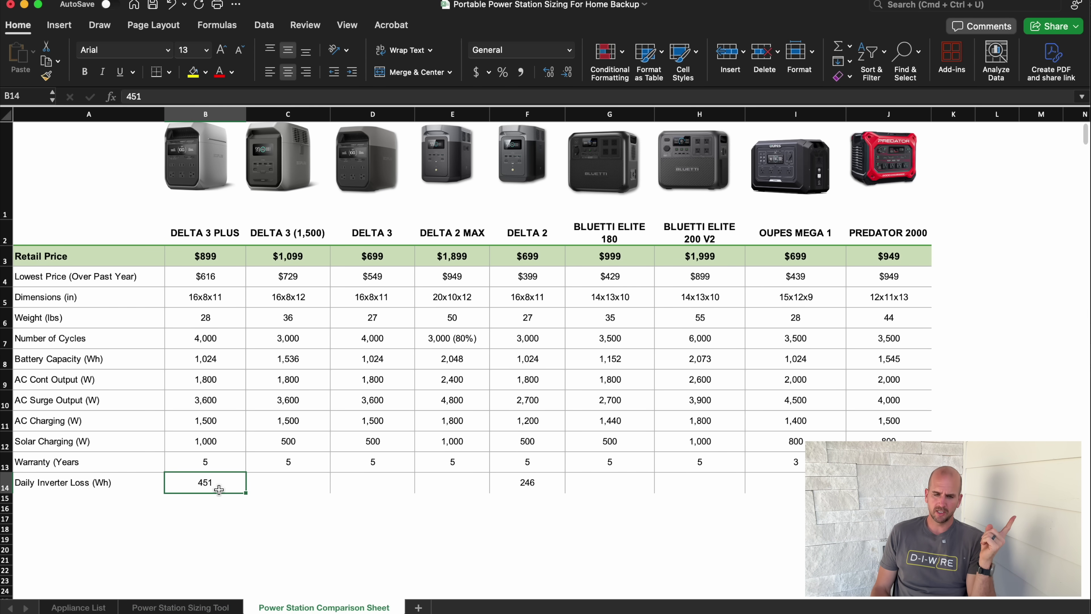
key("Right")
key("Right")
key("Right")
key("Right")
key("Right")
key("Right")
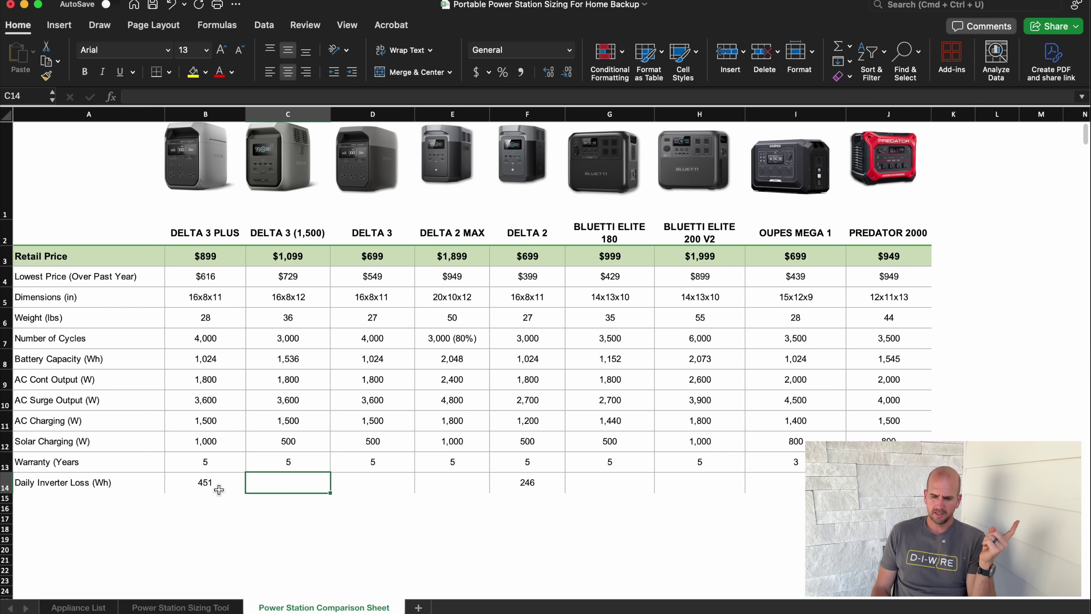
key("Right")
key("Right")
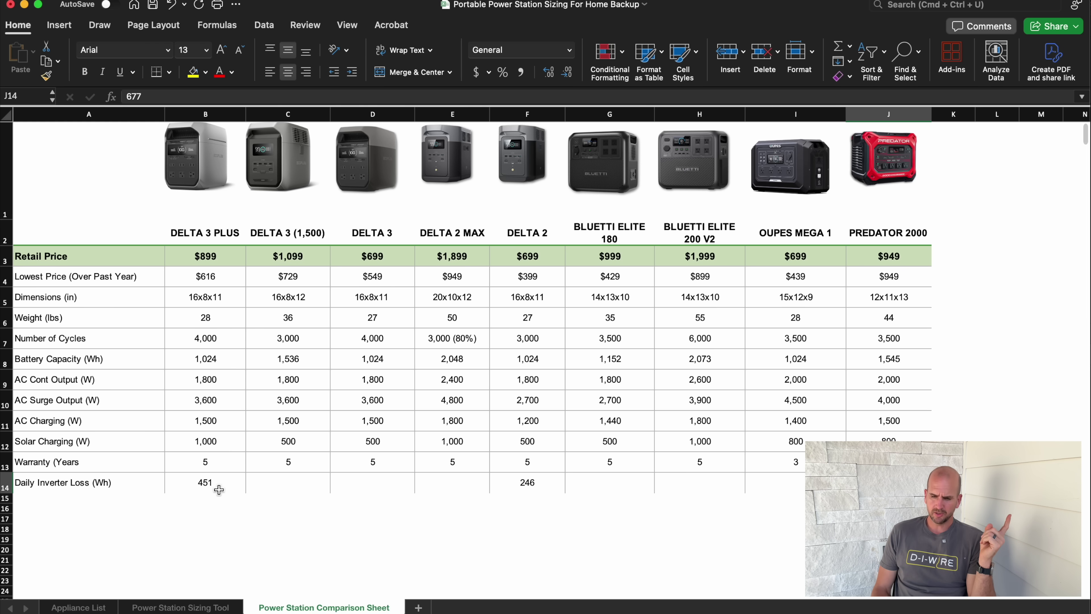
key("Left")
key("Left")
key("Left")
key("Left")
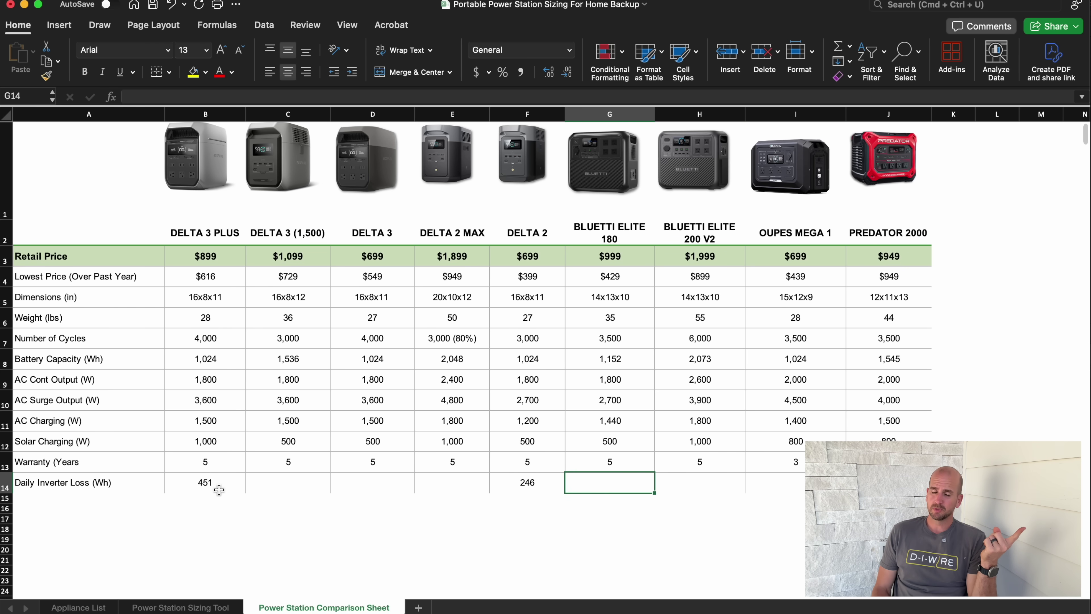
key("Left")
key("Left")
key("Left")
key("Left")
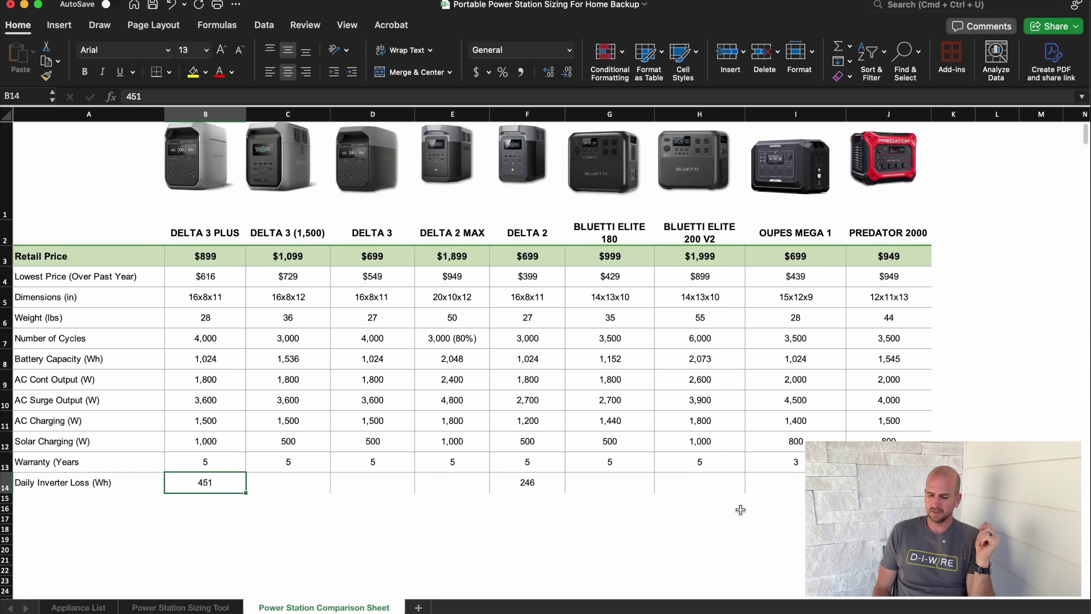
- Check the PREDATOR 2000's daily inverter loss, and compare the DELTA 2's capacity with the total daily energy consumption in the sizing tool
left_click(864, 484)
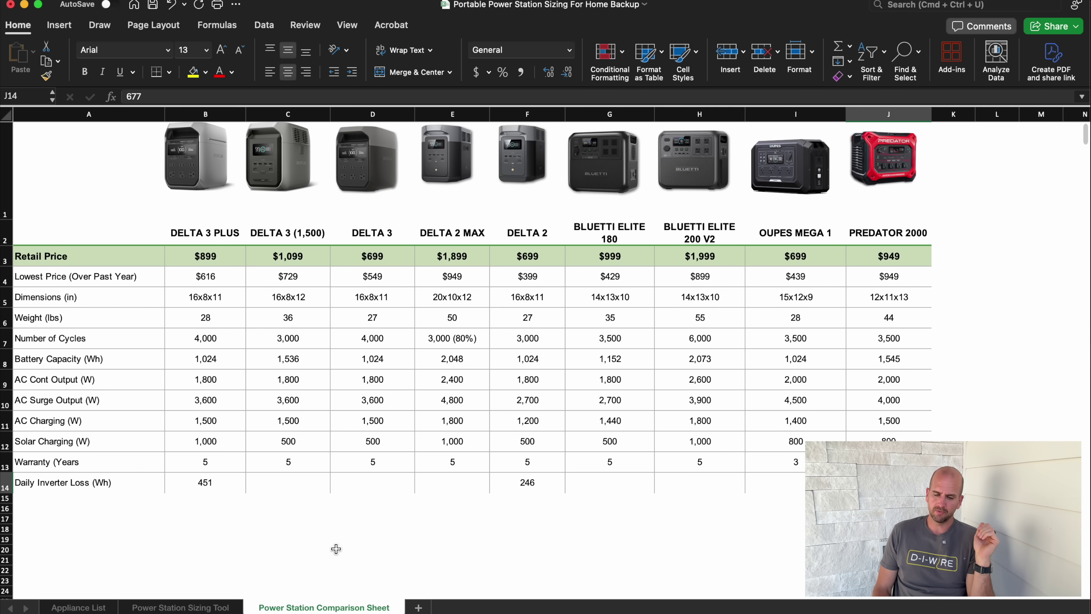
left_click(183, 608)
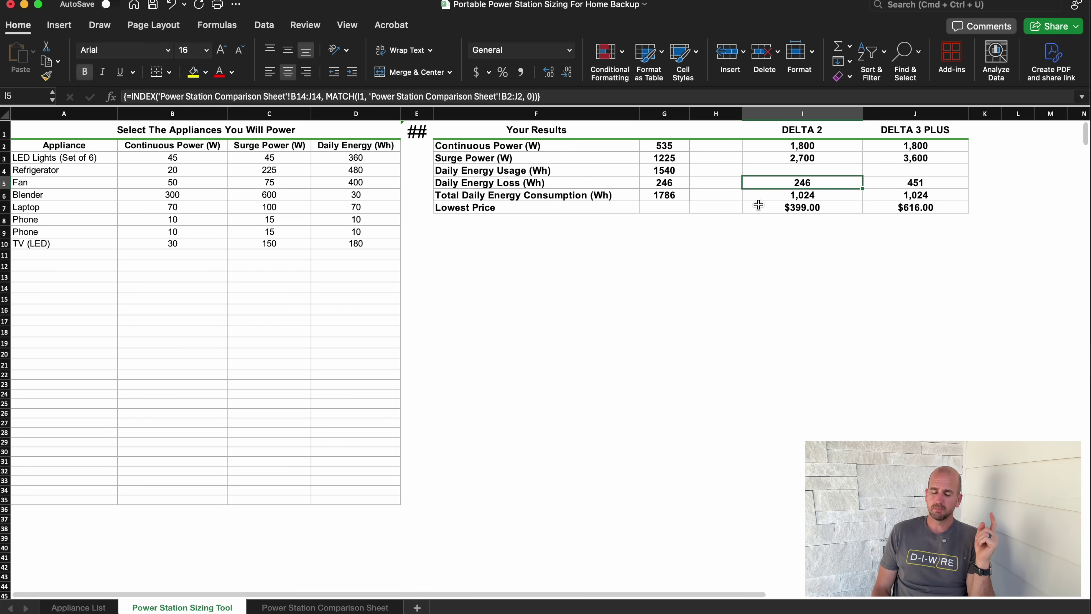
left_click(758, 194)
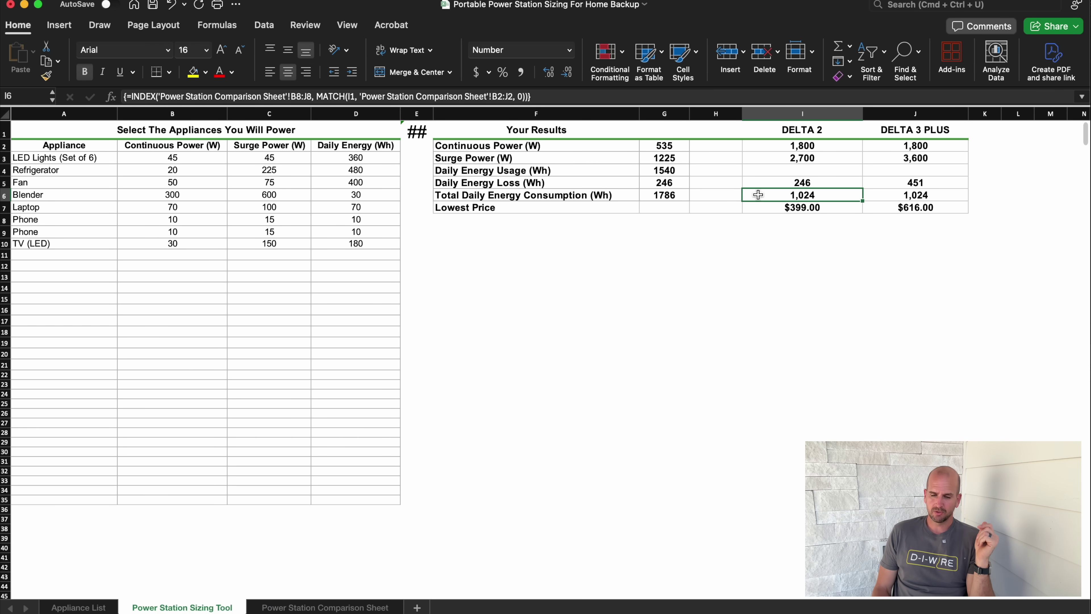
key("Left")
key("Left")
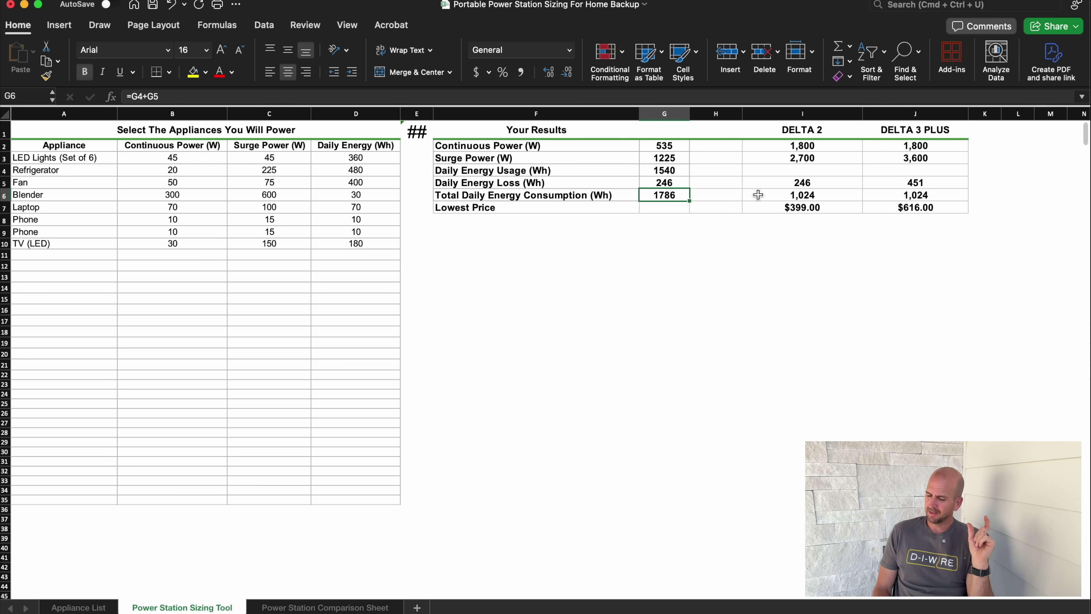
left_click(758, 194)
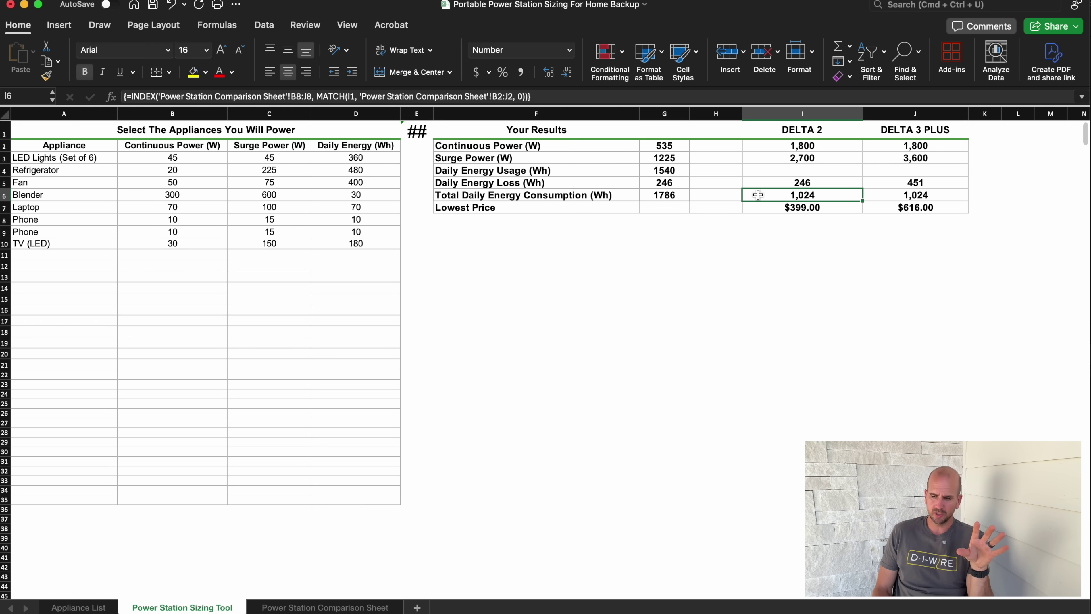
key("Left")
key("Left")
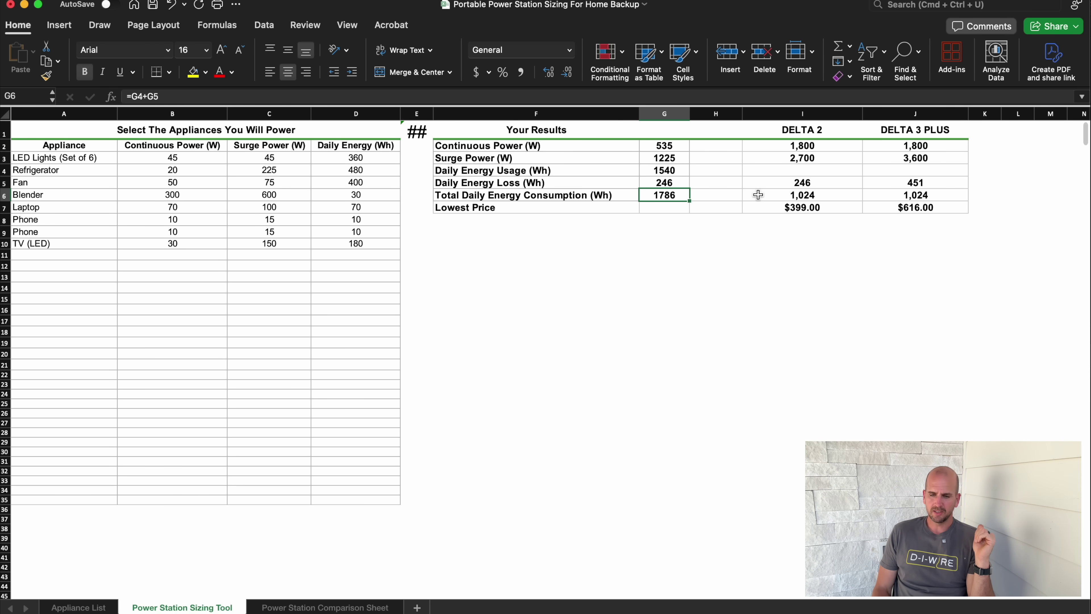
key("Right")
key("Right")
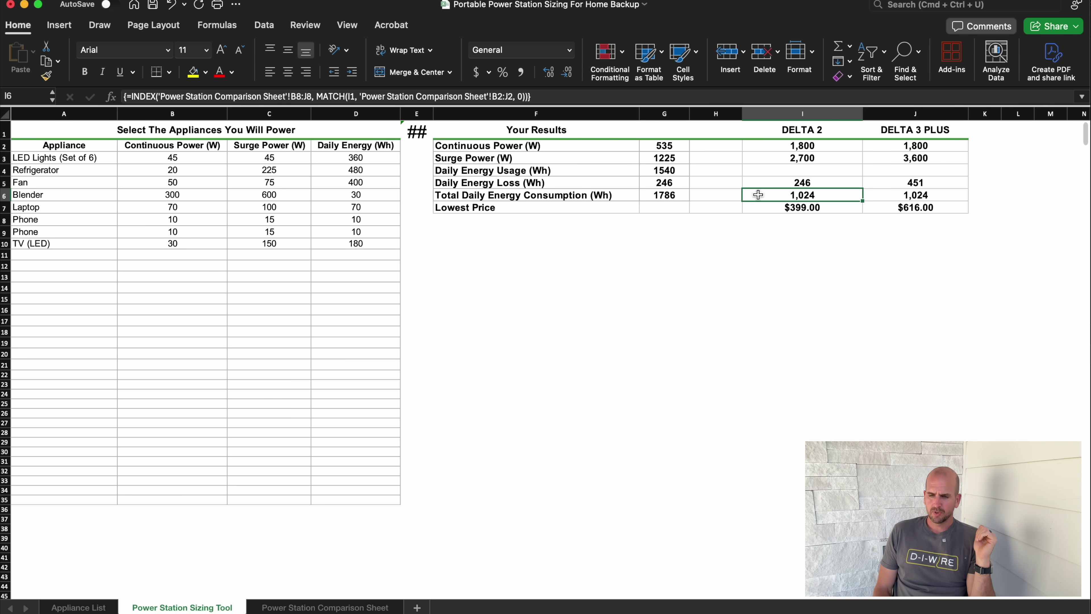
- Choose DELTA 2 MAX as the first power station compared, and check its battery capacity and lowest price
left_click(836, 127)
left_click(867, 133)
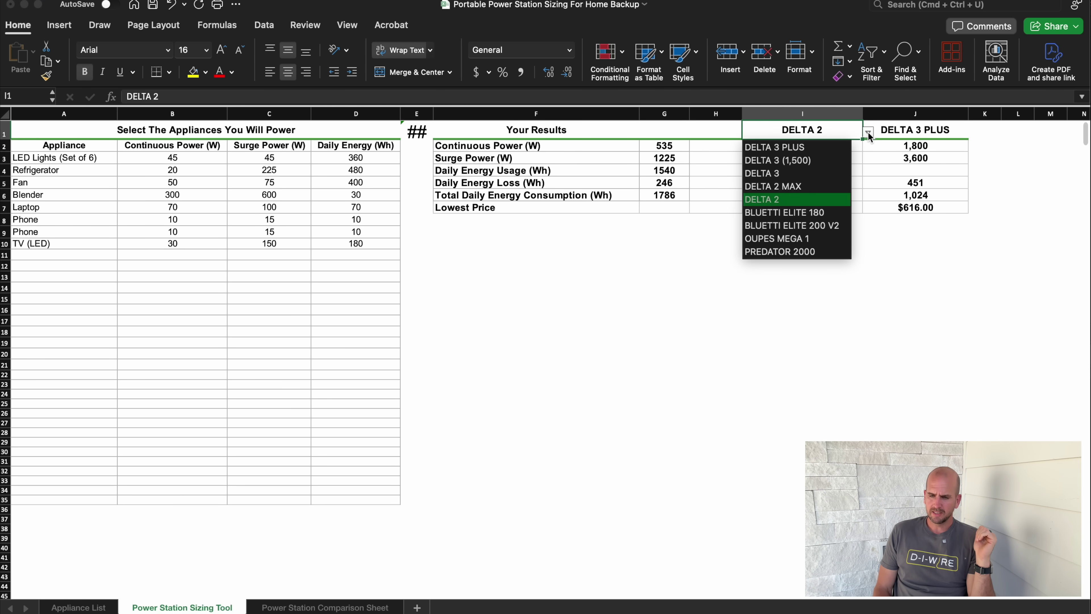
left_click(805, 187)
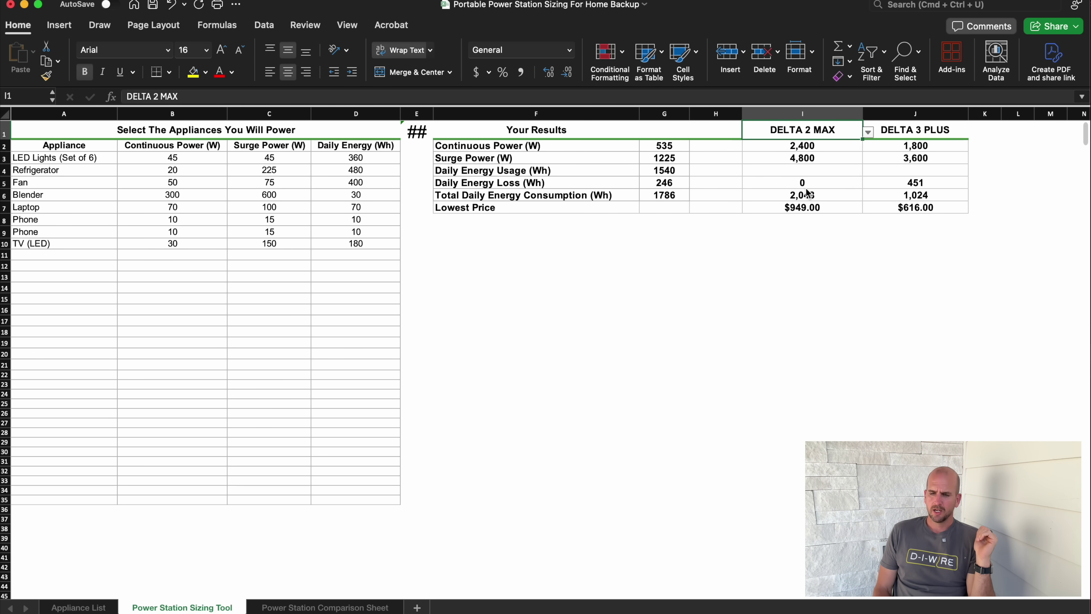
left_click(818, 198)
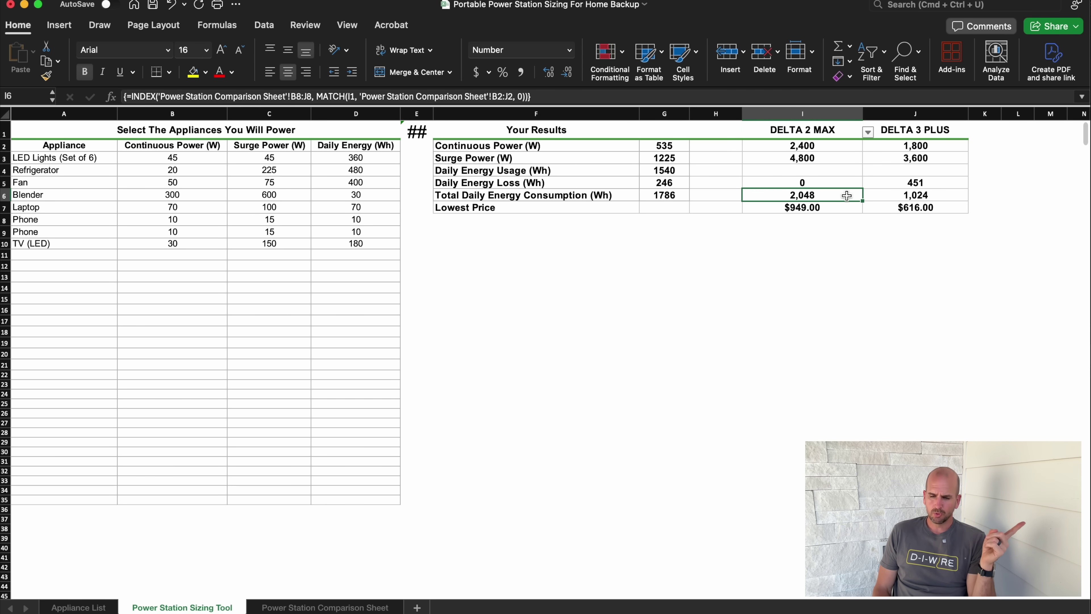
left_click(833, 208)
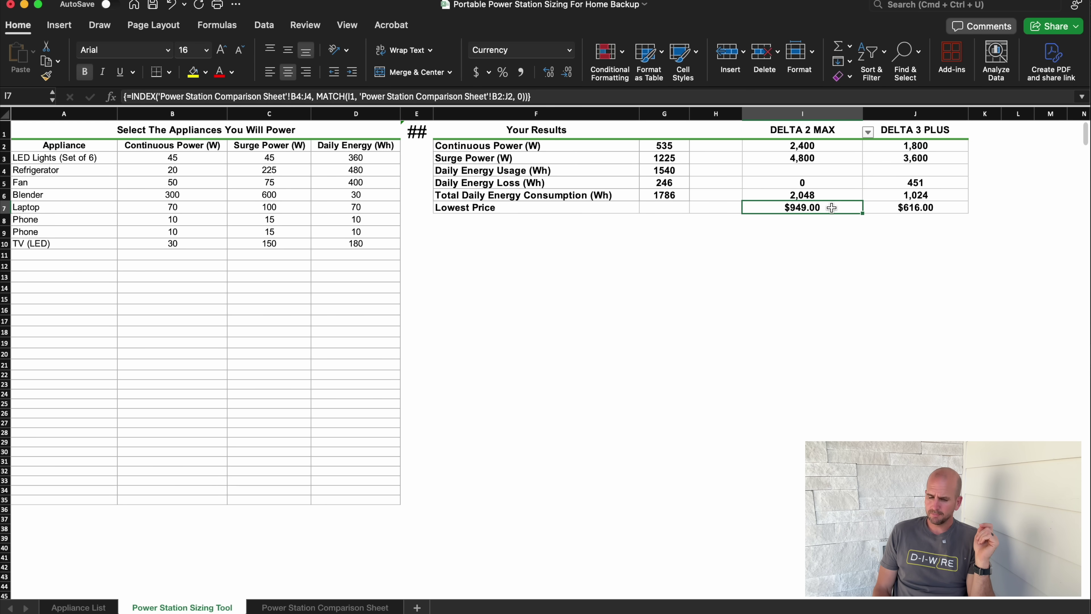
- Compare the solar charging wattage of the DELTA 2 MAX and DELTA 2 on the Power Station Comparison Sheet
left_click(338, 607)
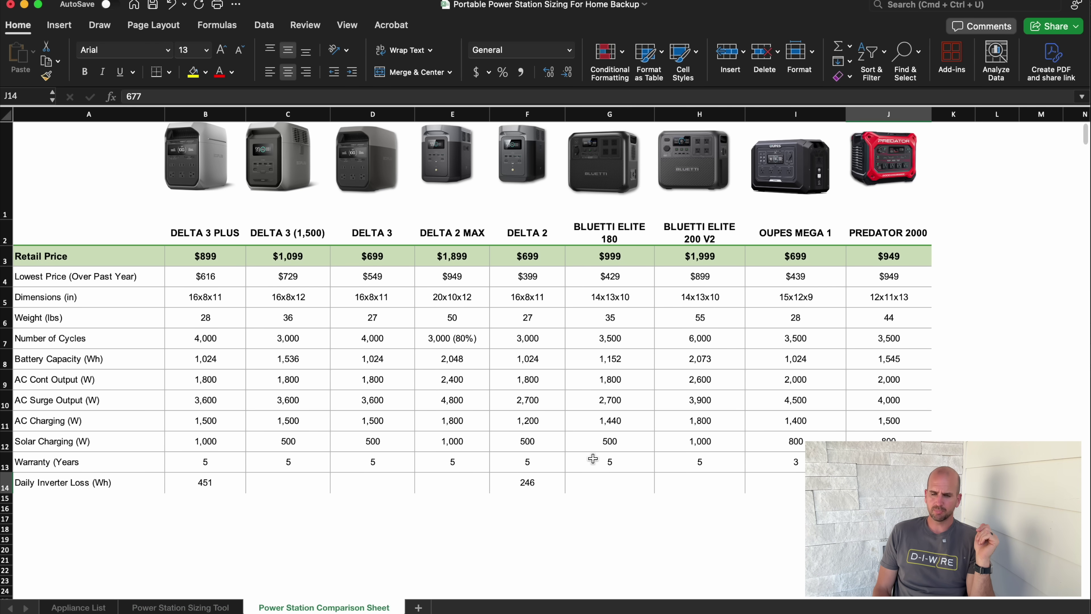
left_click(465, 444)
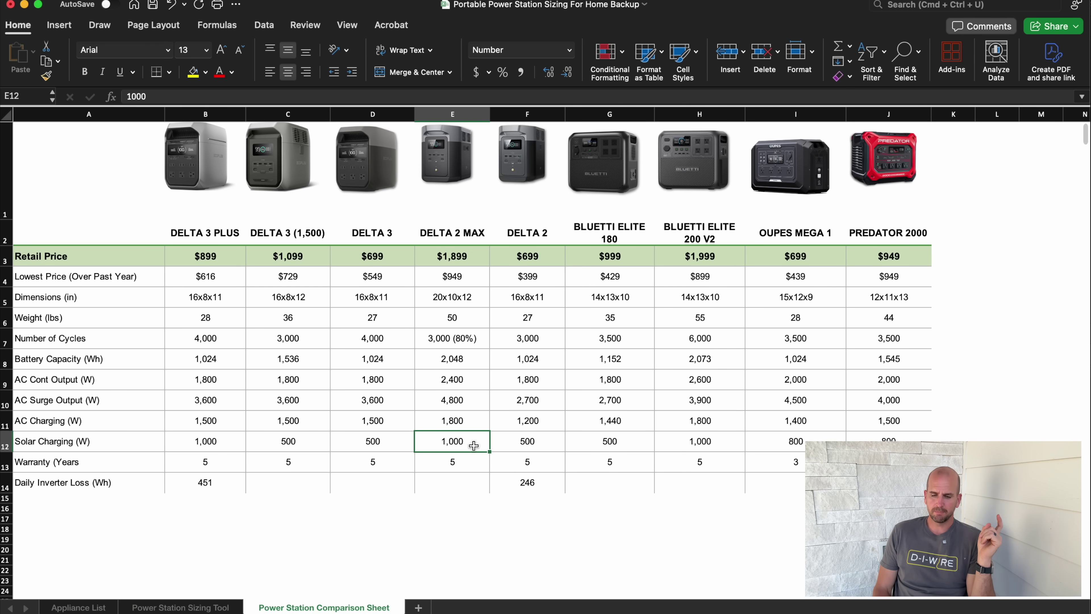
left_click(498, 445)
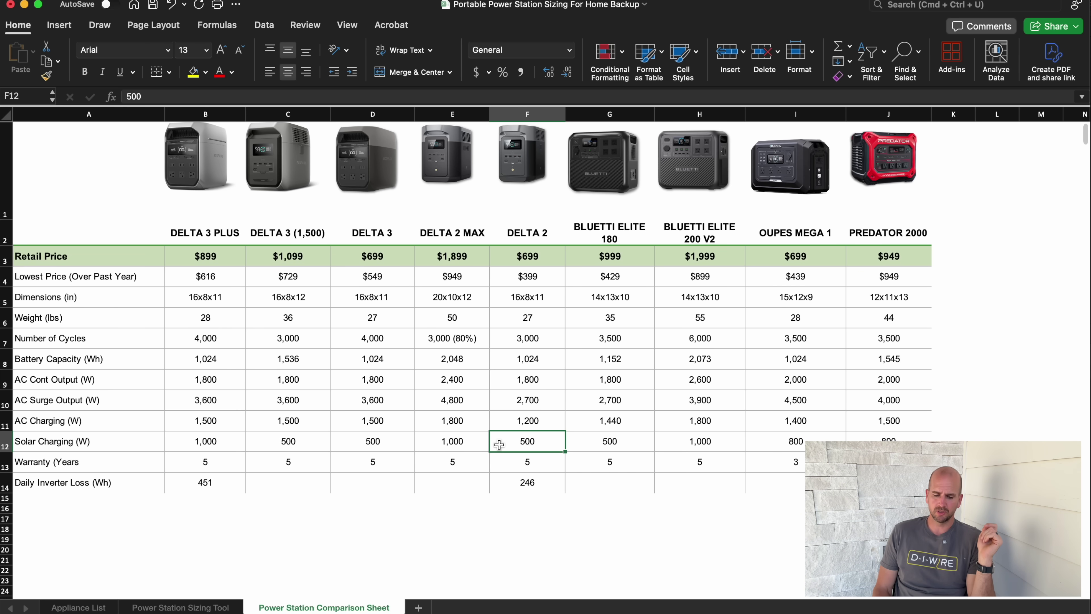
- Choose BLUETTI ELITE 200 V2 as the second power station compared in the Power Station Sizing Tool
left_click(197, 607)
left_click(927, 131)
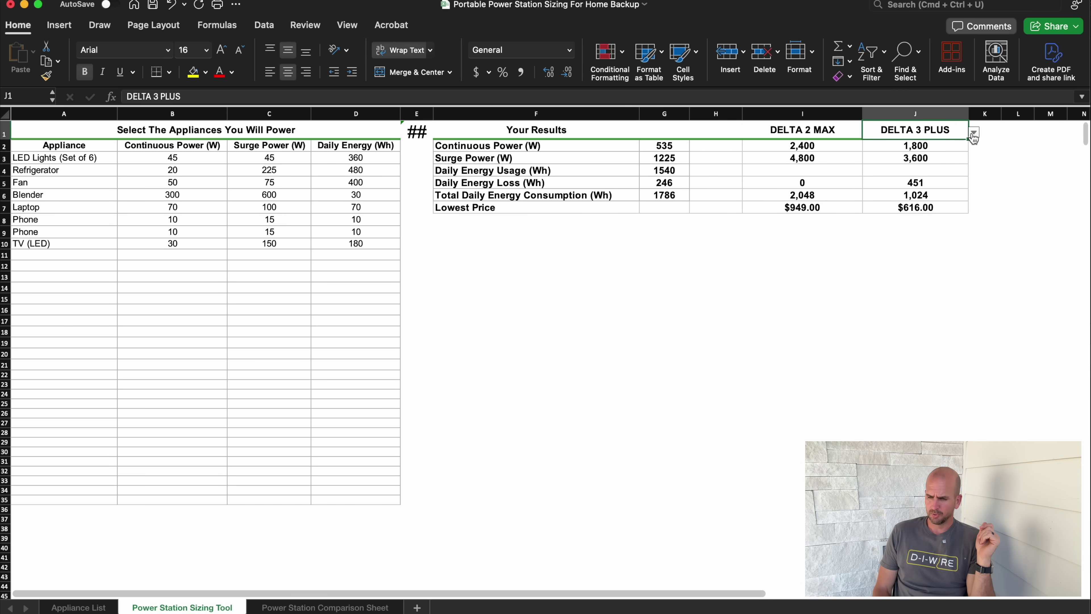
left_click(974, 133)
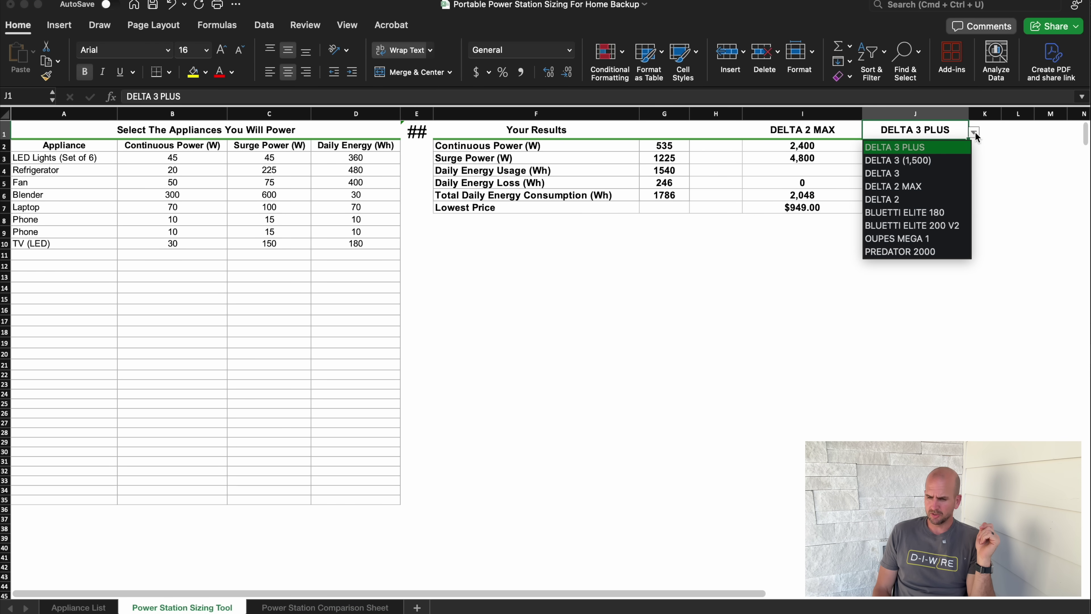
left_click(948, 224)
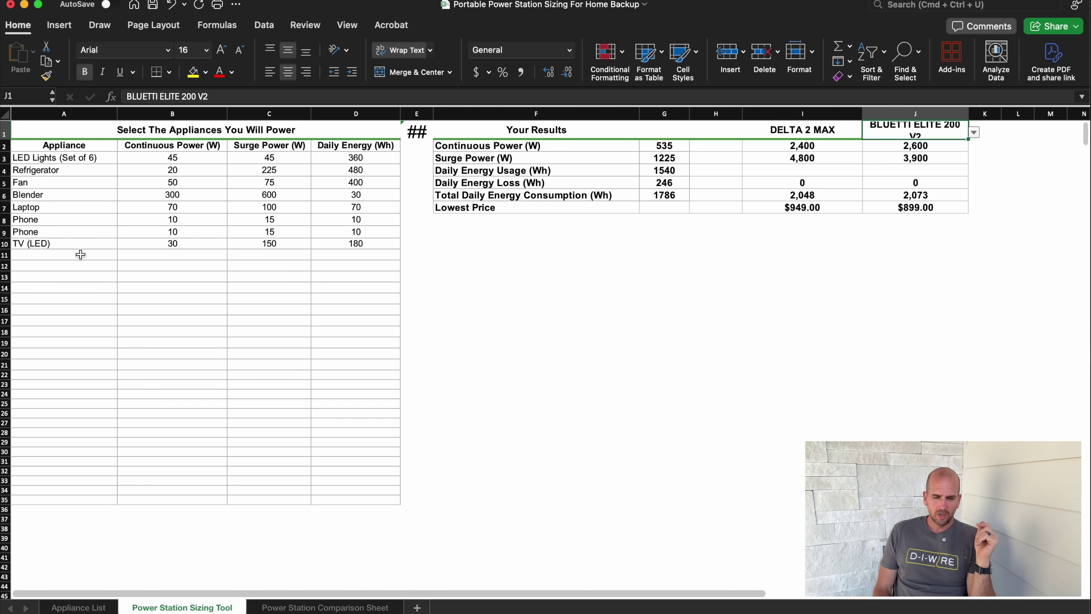
- Add Starlink to the appliances to power, in the first empty row below TV (LED)
left_click(93, 255)
left_click(123, 254)
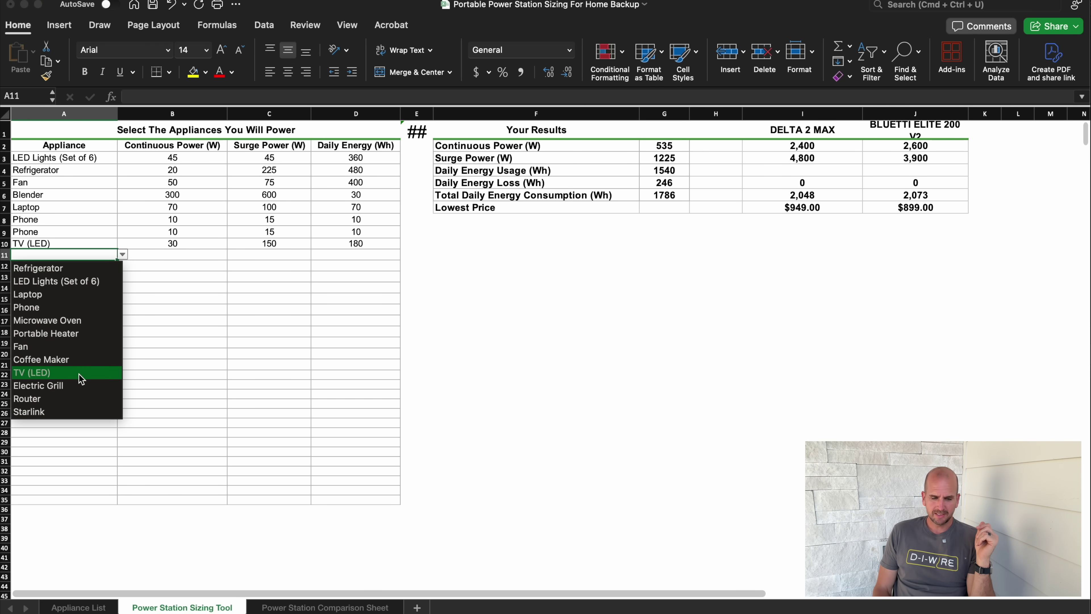
left_click(64, 413)
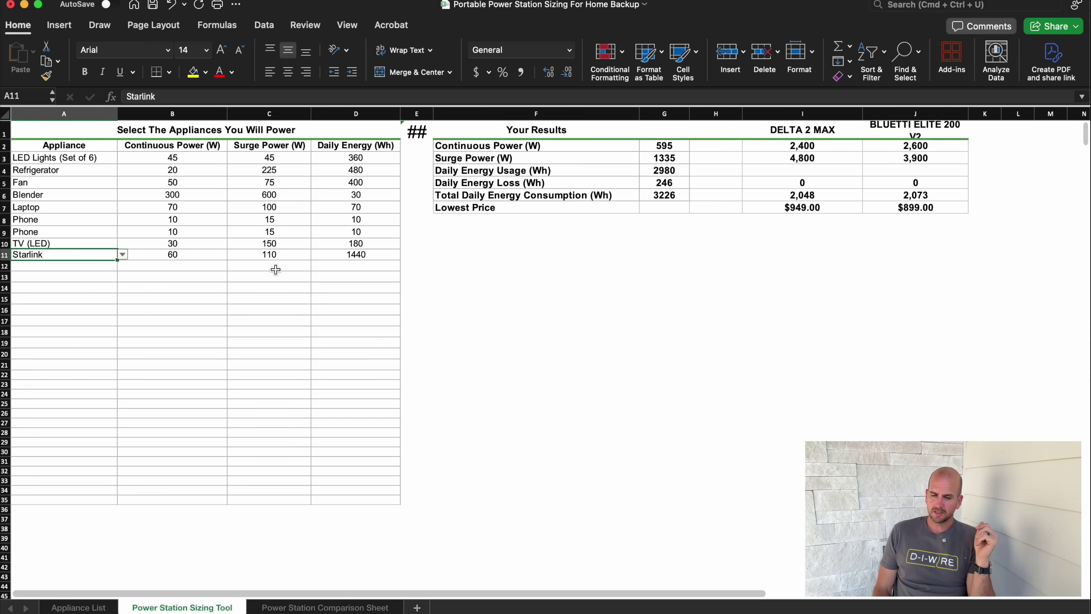
- Check Starlink's daily energy, and compare the total daily energy consumption with the DELTA 2 MAX's capacity
left_click(343, 259)
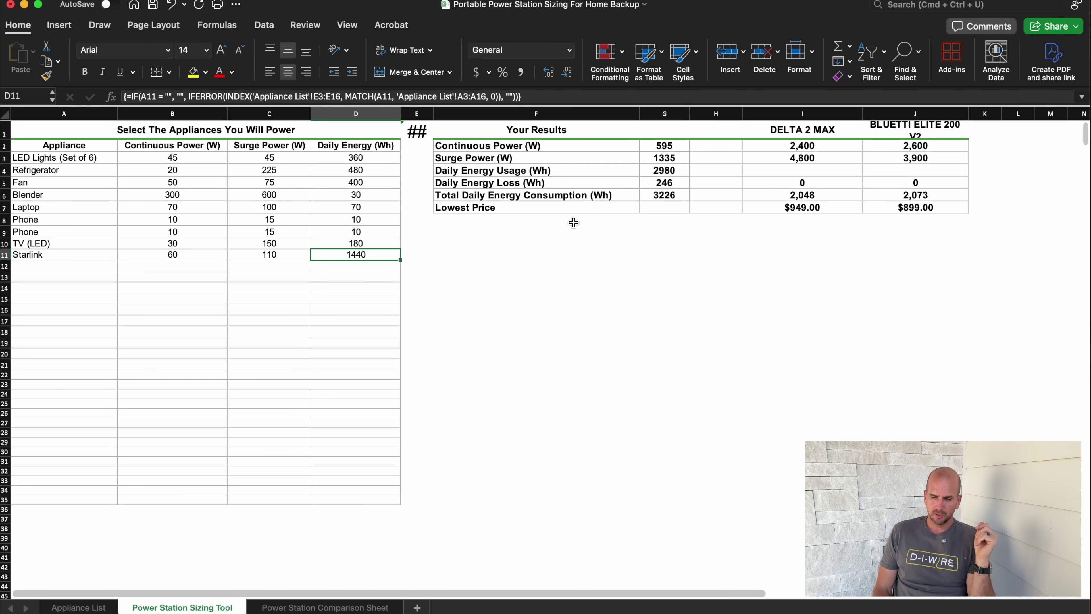
left_click(646, 195)
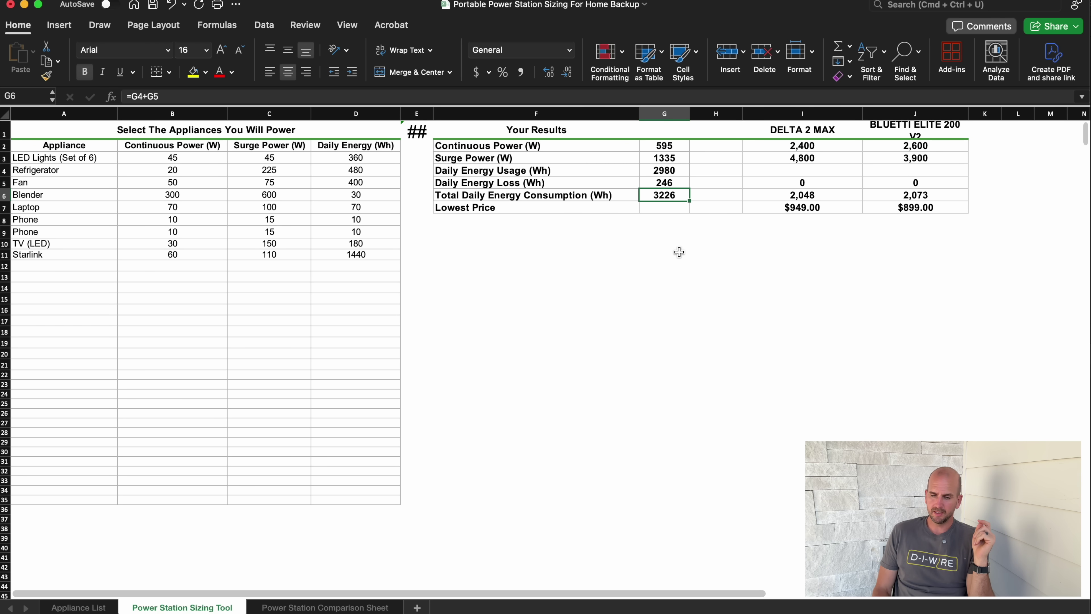
key("Right")
key("Right")
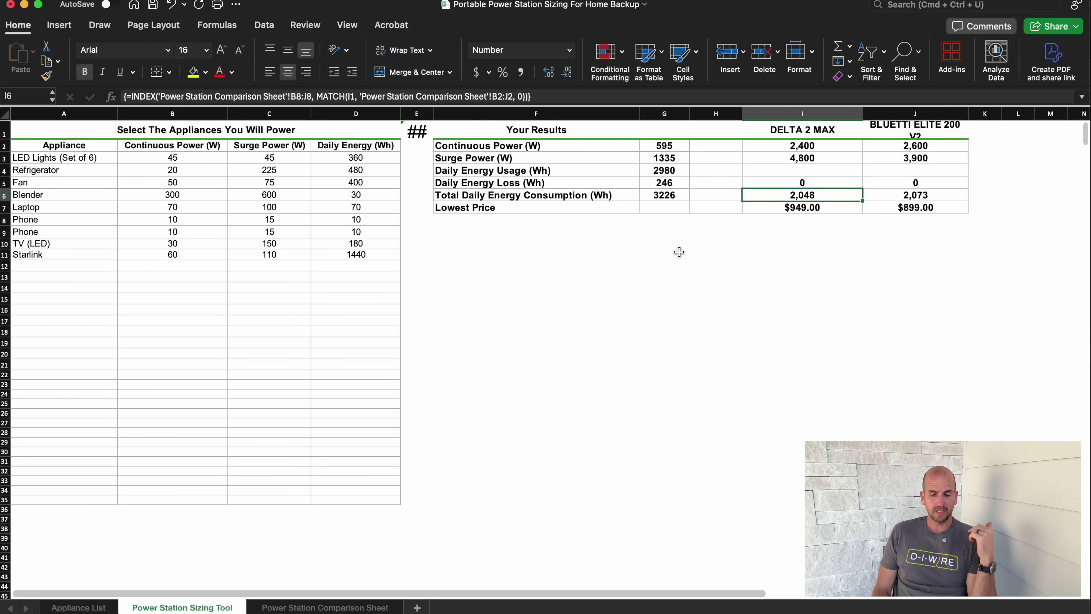